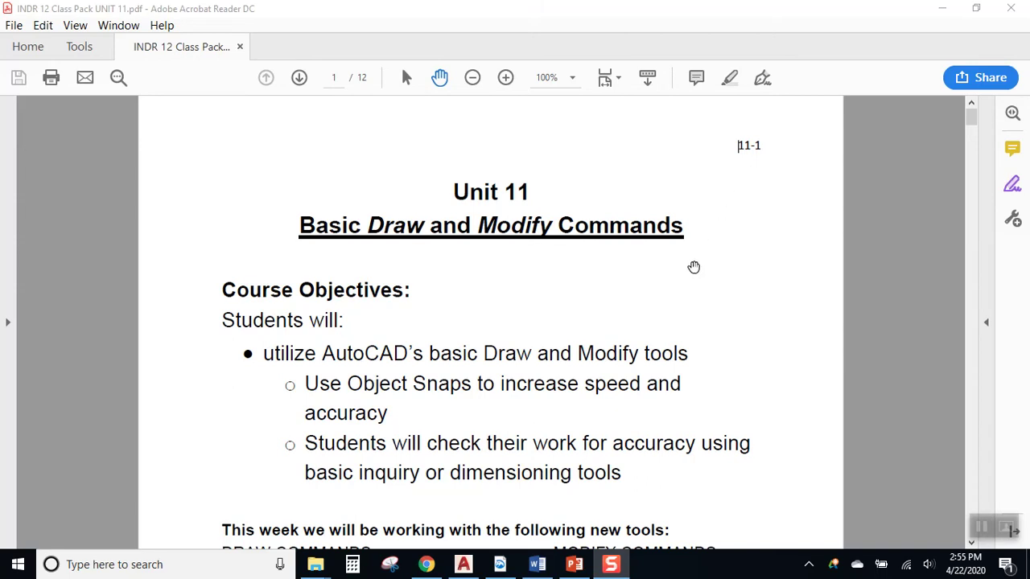
Review the Unit 11 class pack's objectives and its lists of draw, modify, status bar and object snap tools
{"action": "scroll", "coordinate": [635, 281], "scroll_direction": "down", "scroll_amount": 1}
{"action": "scroll", "coordinate": [688, 294], "scroll_direction": "down", "scroll_amount": 2}
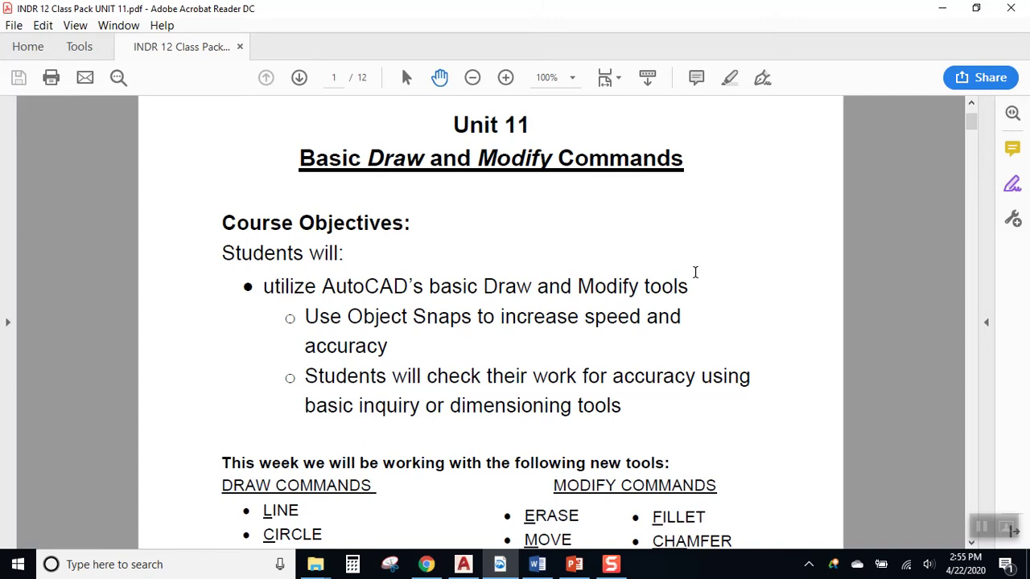
{"action": "scroll", "coordinate": [720, 281], "scroll_direction": "down", "scroll_amount": 3}
{"action": "scroll", "coordinate": [692, 291], "scroll_direction": "down", "scroll_amount": 5}
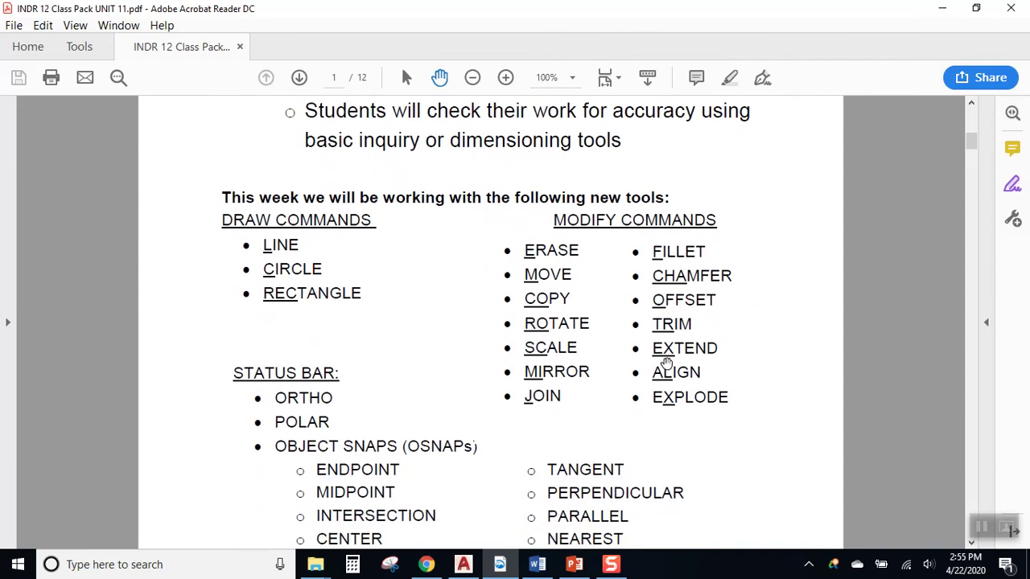
{"action": "scroll", "coordinate": [478, 399], "scroll_direction": "down", "scroll_amount": 2}
{"action": "scroll", "coordinate": [478, 399], "scroll_direction": "down", "scroll_amount": 1}
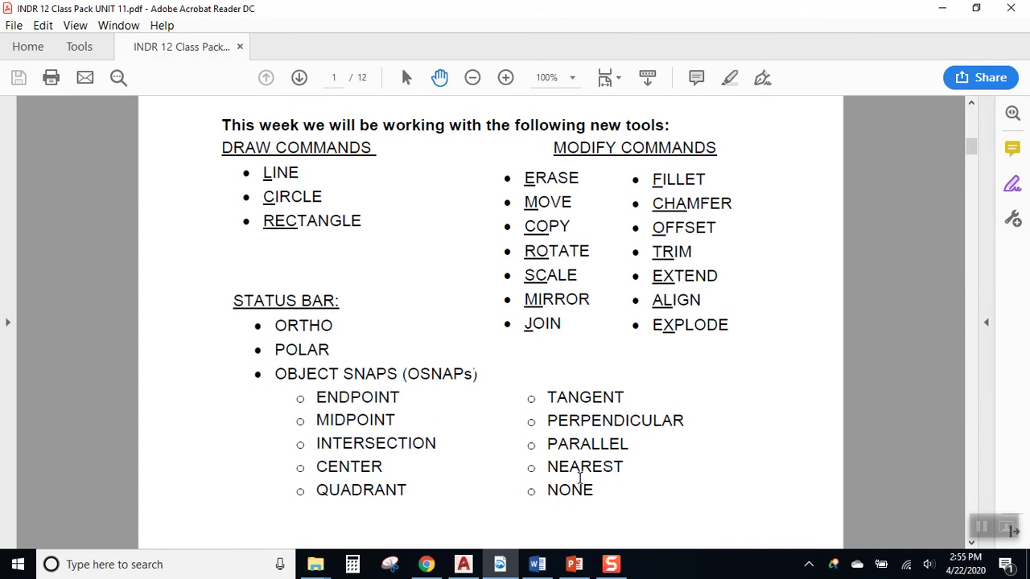
{"action": "scroll", "coordinate": [582, 473], "scroll_direction": "down", "scroll_amount": 2}
{"action": "scroll", "coordinate": [584, 465], "scroll_direction": "down", "scroll_amount": 1}
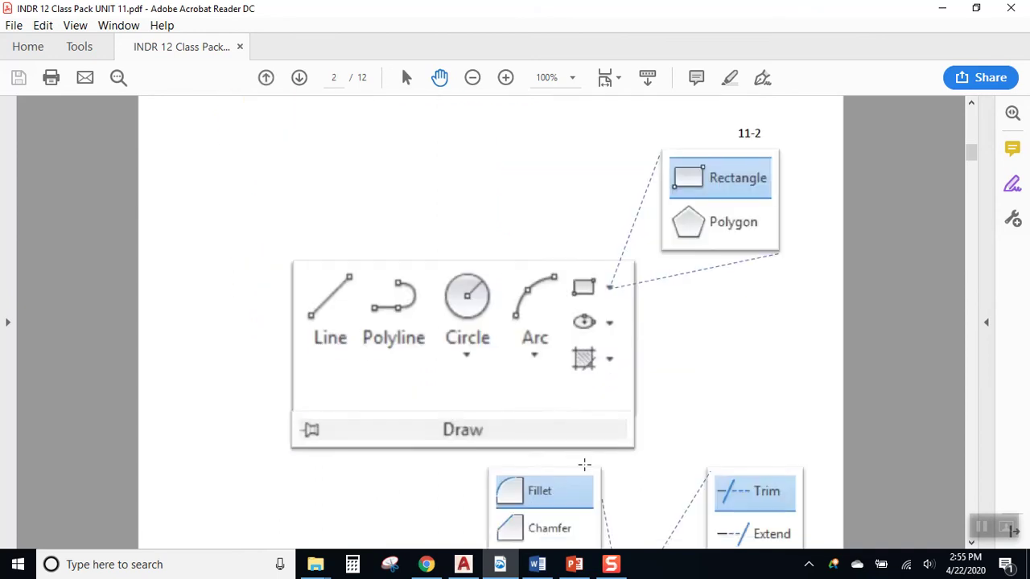
{"action": "scroll", "coordinate": [585, 465], "scroll_direction": "up", "scroll_amount": 4}
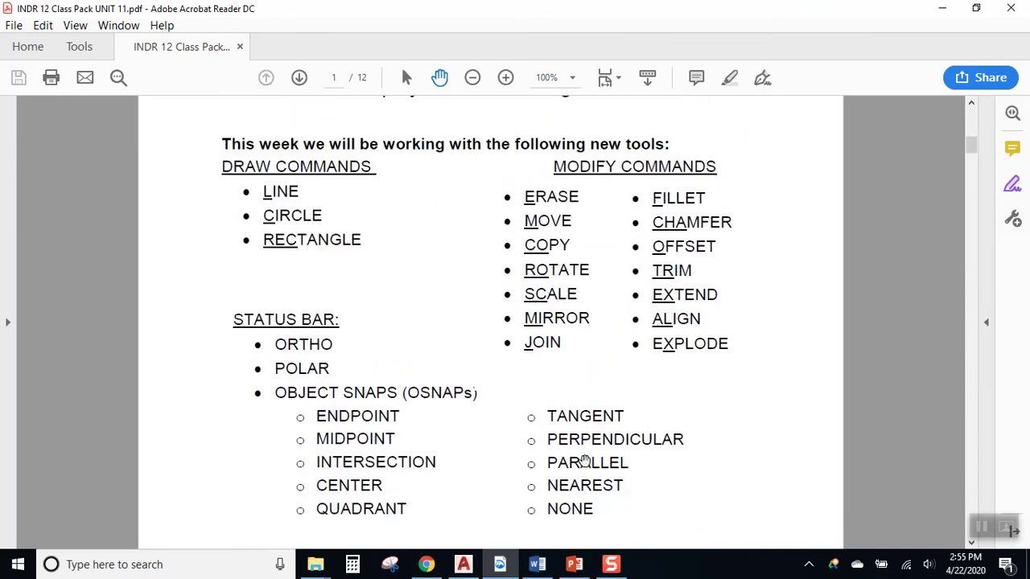
{"action": "left_click", "coordinate": [575, 564]}
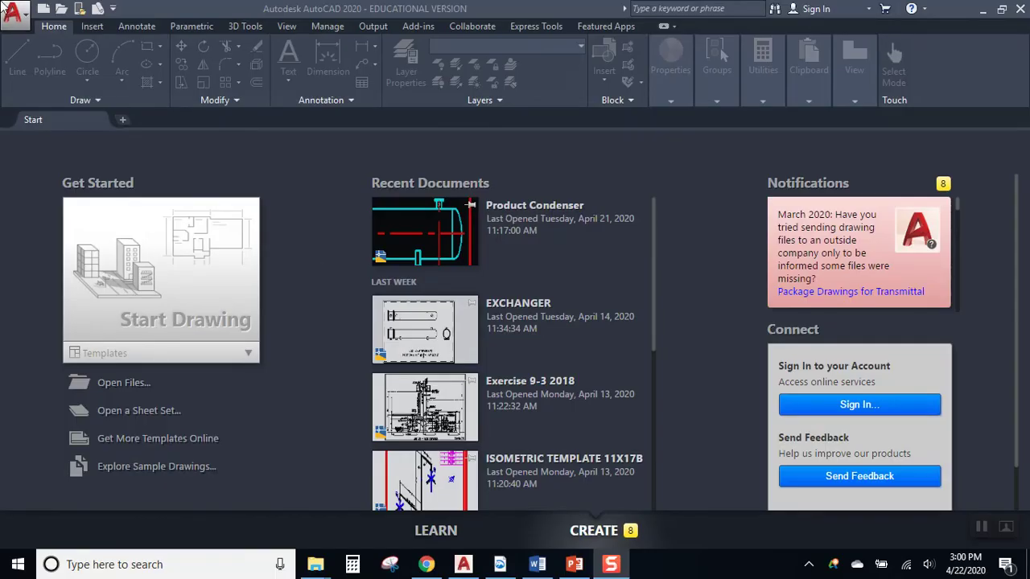
Open the drawing EX-3A- BASIC DRAW & MODIFY from the Downloads folder
{"action": "left_click", "coordinate": [64, 18]}
{"action": "left_click", "coordinate": [62, 9]}
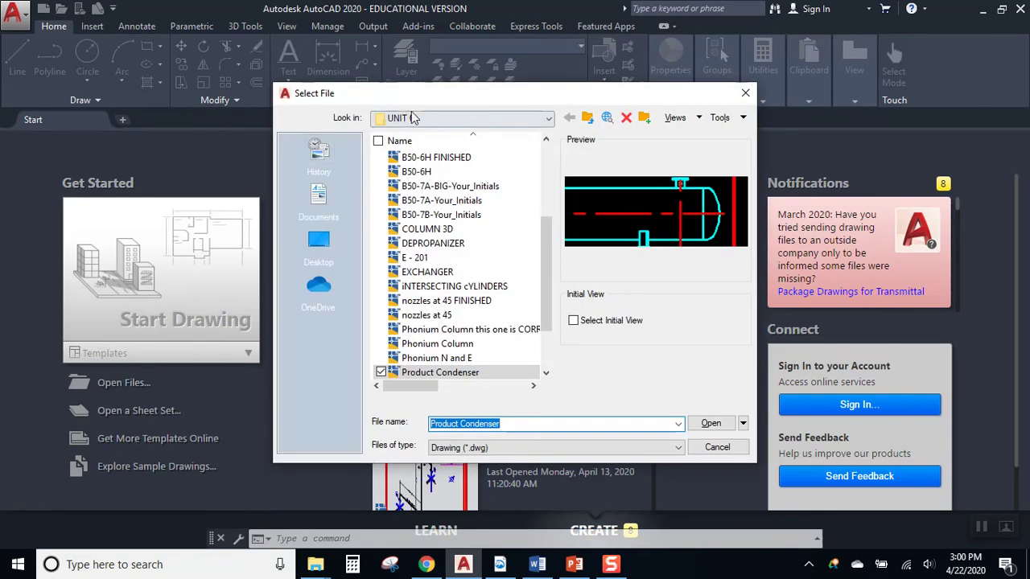
{"action": "left_click", "coordinate": [423, 118]}
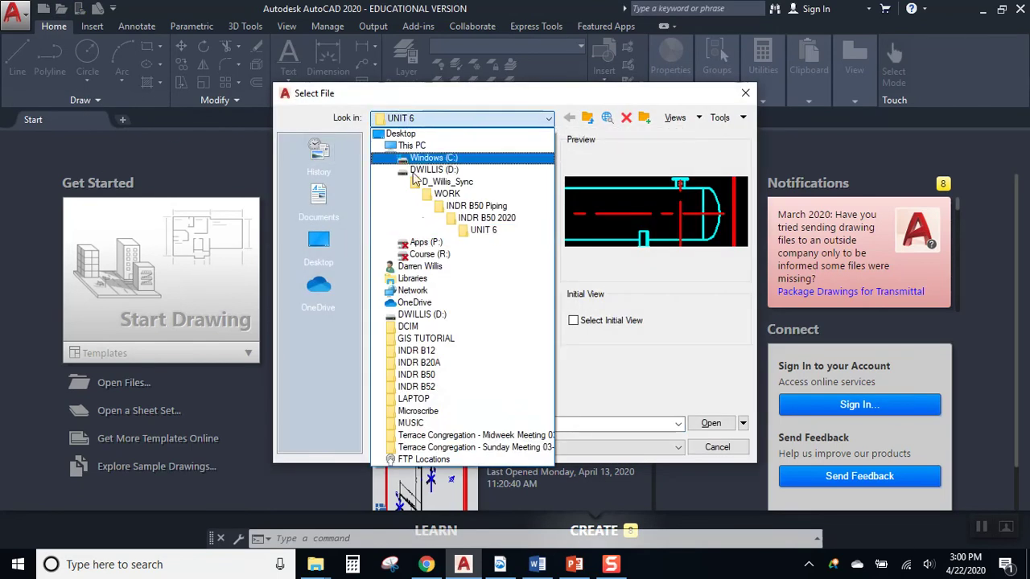
{"action": "left_click", "coordinate": [426, 266]}
{"action": "double_click", "coordinate": [424, 243]}
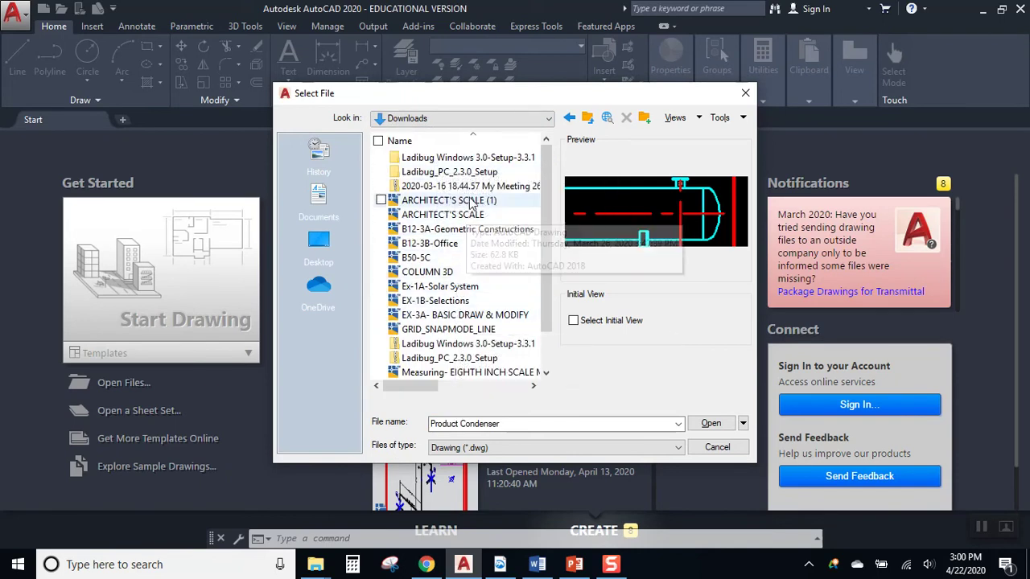
{"action": "left_click", "coordinate": [461, 317]}
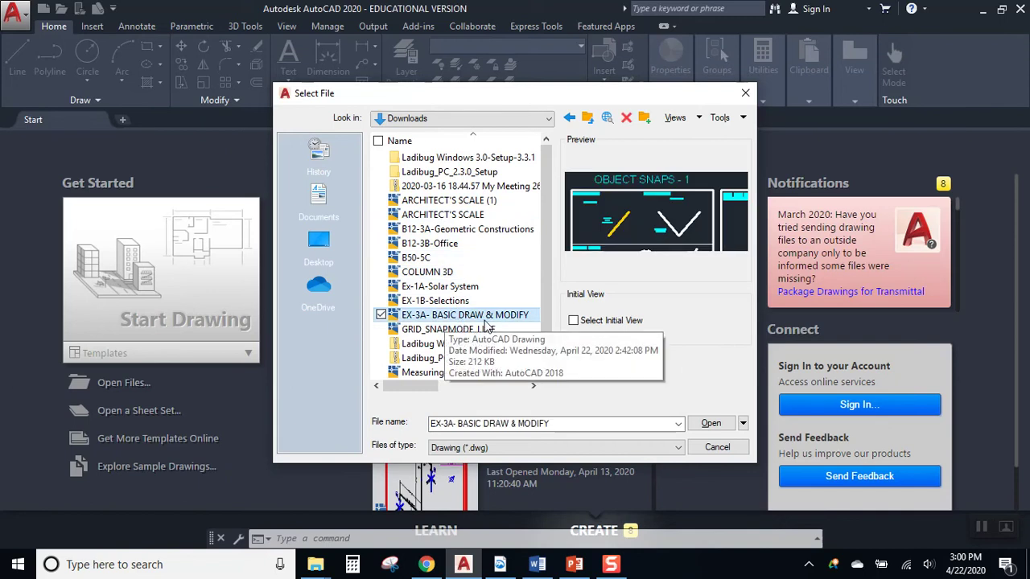
{"action": "left_click", "coordinate": [713, 424]}
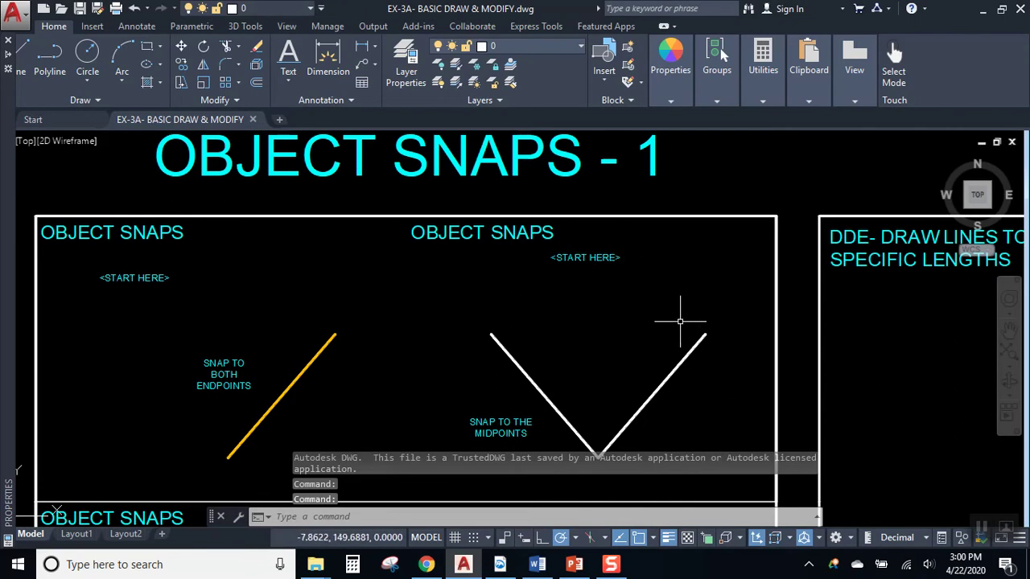
Turn off dynamic UCS, lineweight display, object snap, object snap tracking and polar tracking for the OBJECT SNAPS - 1 exercise
{"action": "scroll", "coordinate": [667, 302], "scroll_direction": "down", "scroll_amount": 8}
{"action": "middle_click_drag", "start_coordinate": [653, 320], "coordinate": [465, 191]}
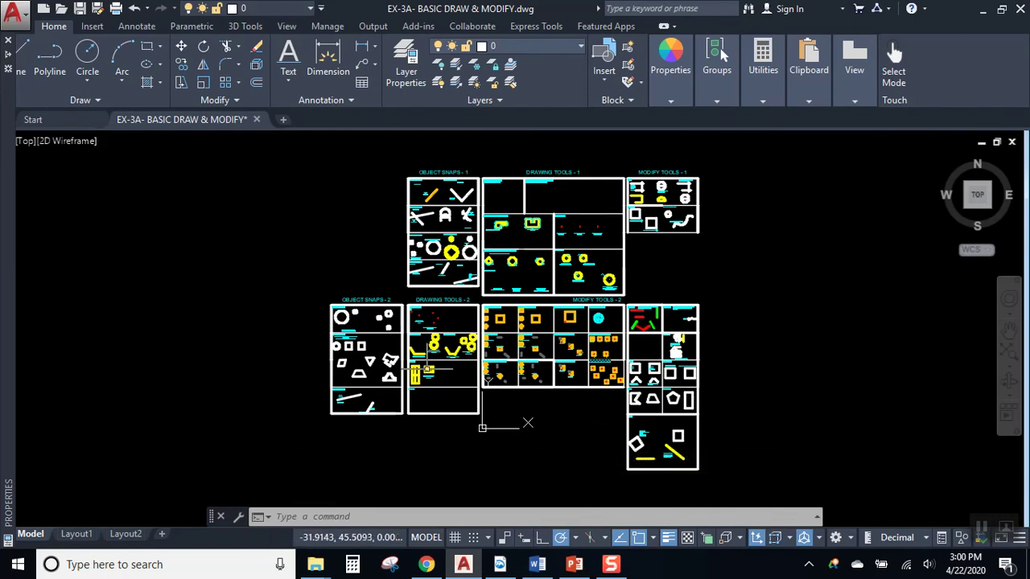
{"action": "scroll", "coordinate": [441, 190], "scroll_direction": "up", "scroll_amount": 6}
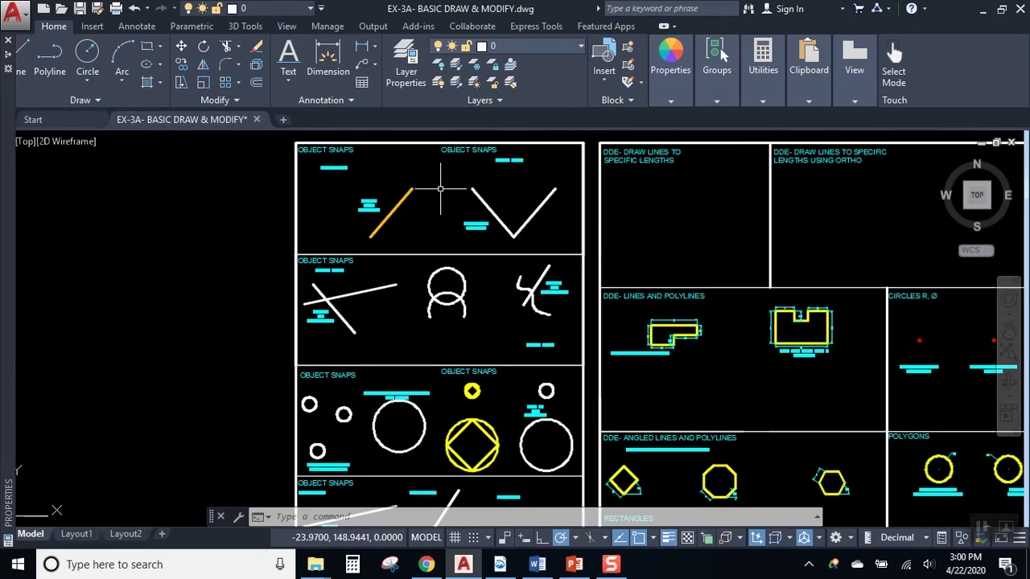
{"action": "scroll", "coordinate": [430, 258], "scroll_direction": "up", "scroll_amount": 2}
{"action": "scroll", "coordinate": [429, 258], "scroll_direction": "up", "scroll_amount": 2}
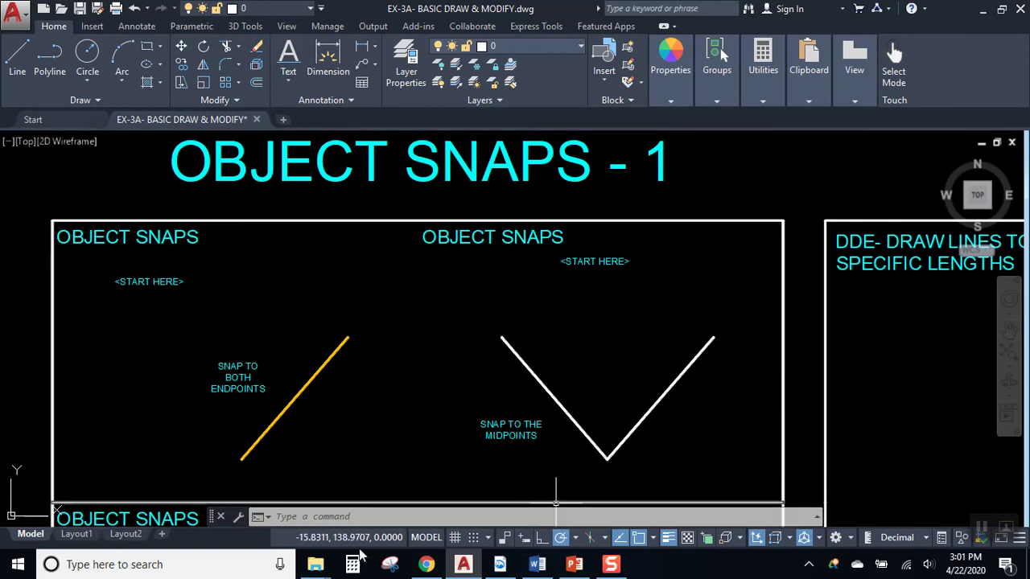
{"action": "left_click", "coordinate": [758, 538]}
{"action": "left_click", "coordinate": [668, 538]}
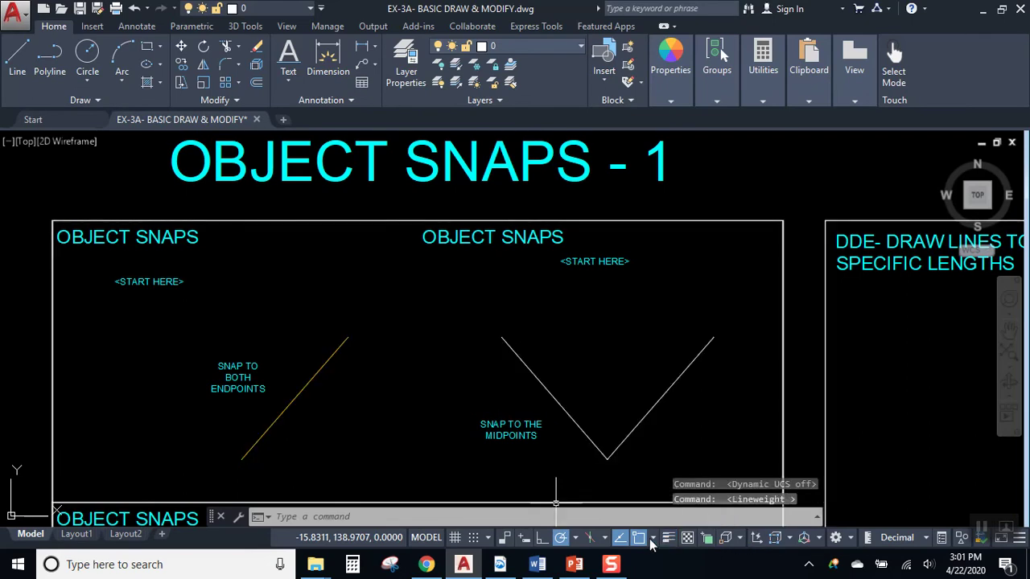
{"action": "left_click", "coordinate": [639, 537]}
{"action": "left_click", "coordinate": [619, 538]}
{"action": "left_click", "coordinate": [563, 539]}
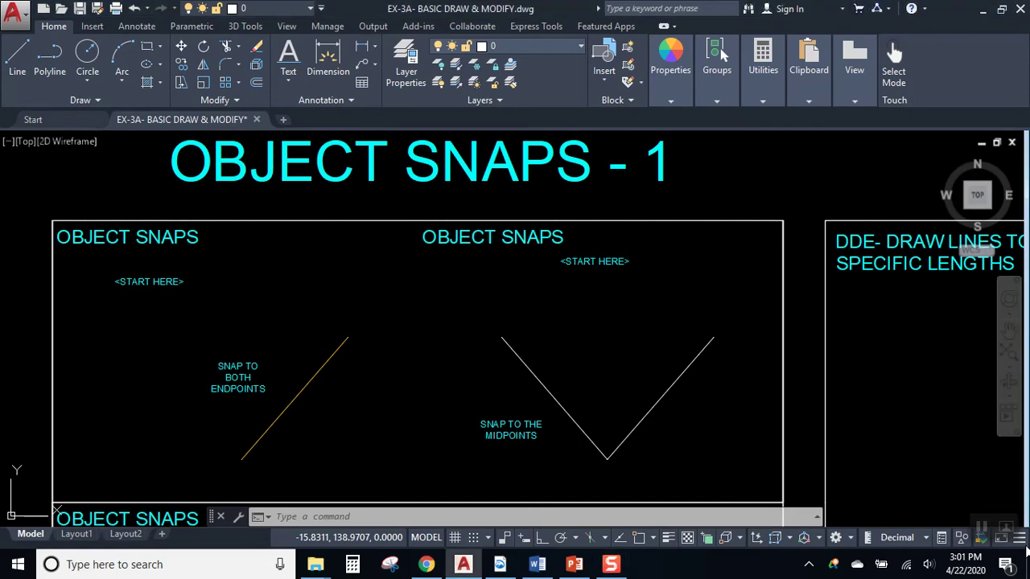
Add Annotation Visibility, AutoScale, Annotation Scale, Annotation Monitor, Graphics Performance and Lock UI to the status bar customization
{"action": "mouse_move", "coordinate": [1026, 549]}
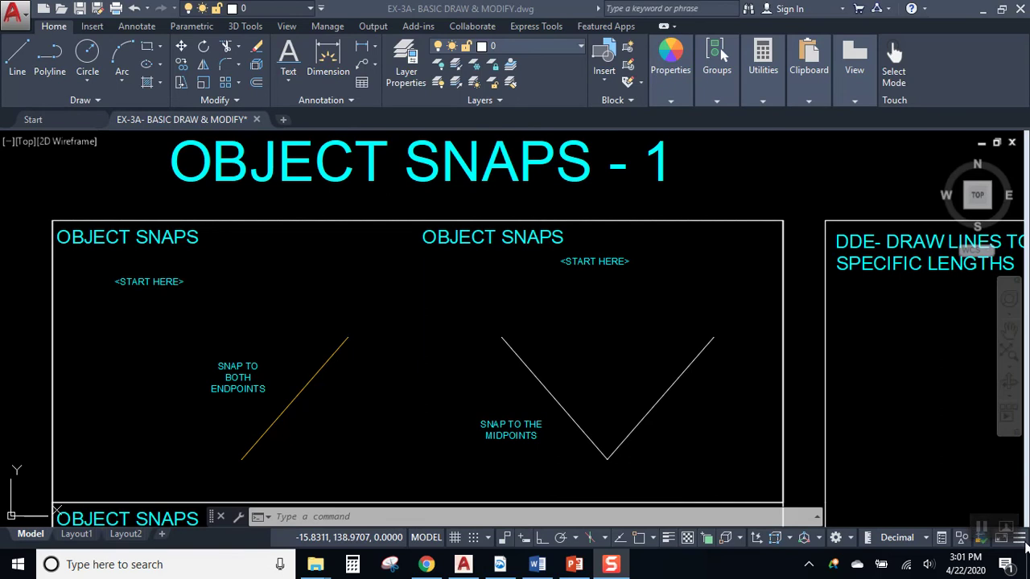
{"action": "mouse_move", "coordinate": [982, 535]}
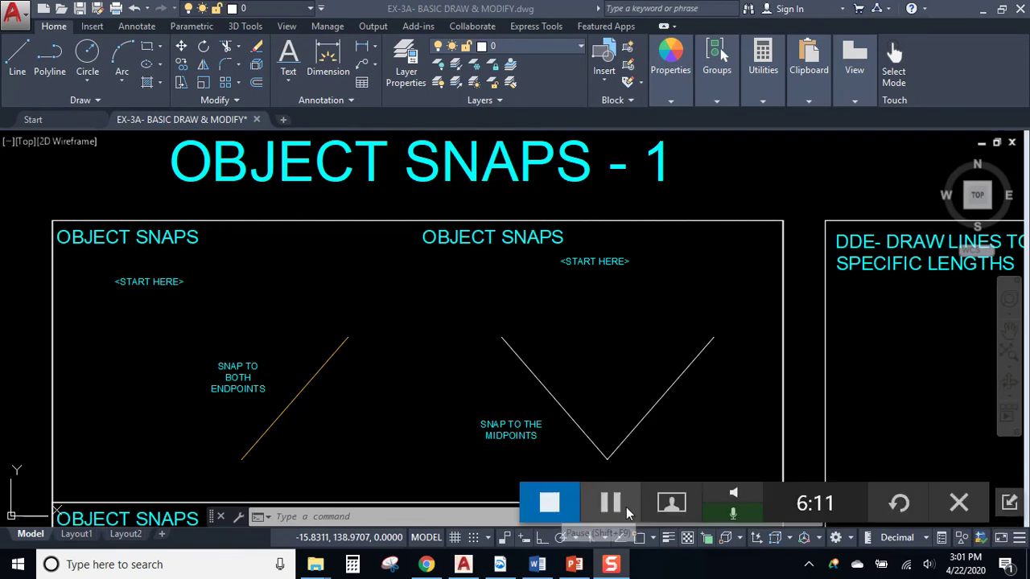
{"action": "left_click", "coordinate": [1019, 539]}
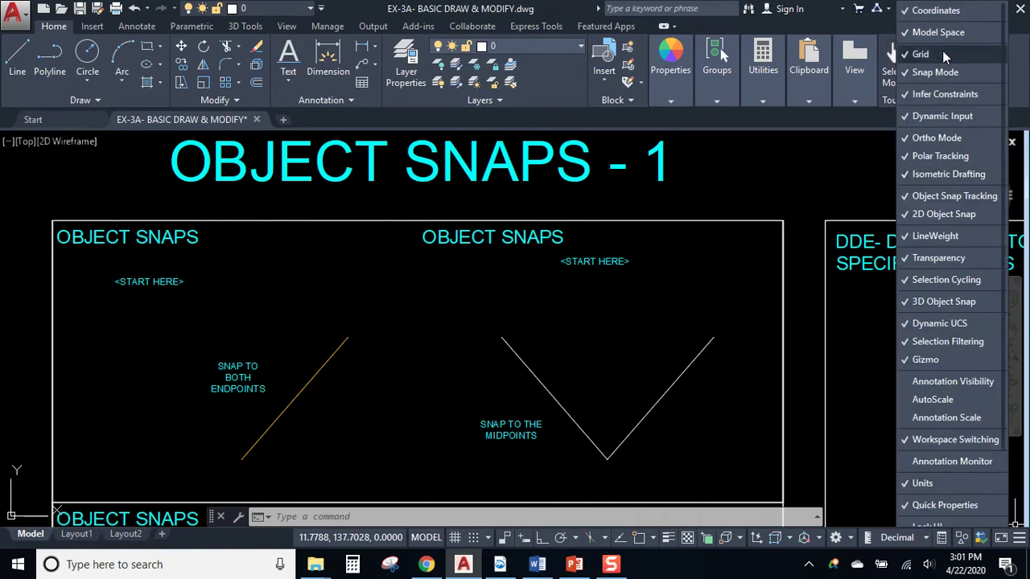
{"action": "left_click", "coordinate": [909, 381]}
{"action": "left_click", "coordinate": [909, 399]}
{"action": "left_click", "coordinate": [909, 417]}
{"action": "left_click", "coordinate": [909, 461]}
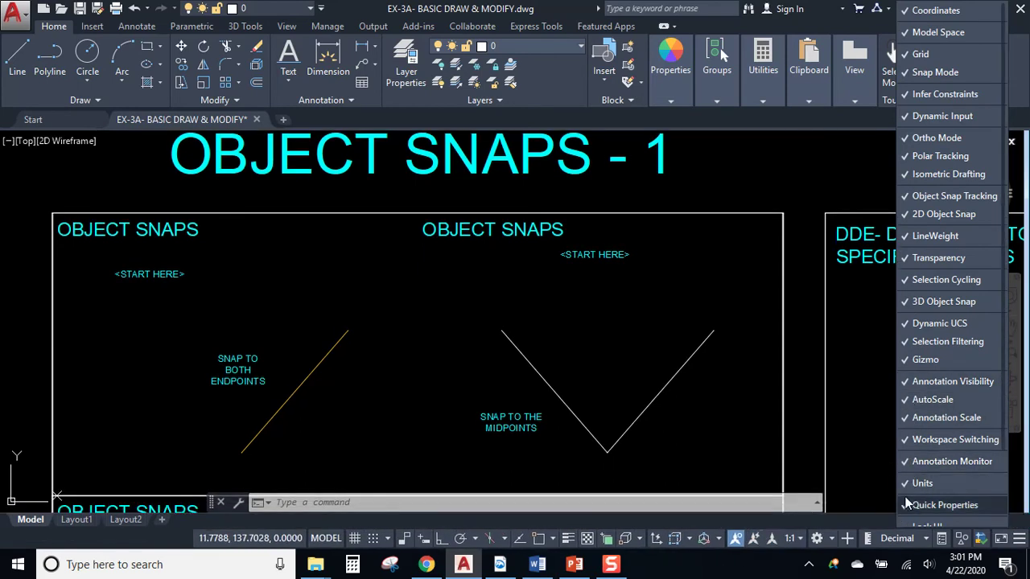
{"action": "scroll", "coordinate": [904, 501], "scroll_direction": "down", "scroll_amount": 3}
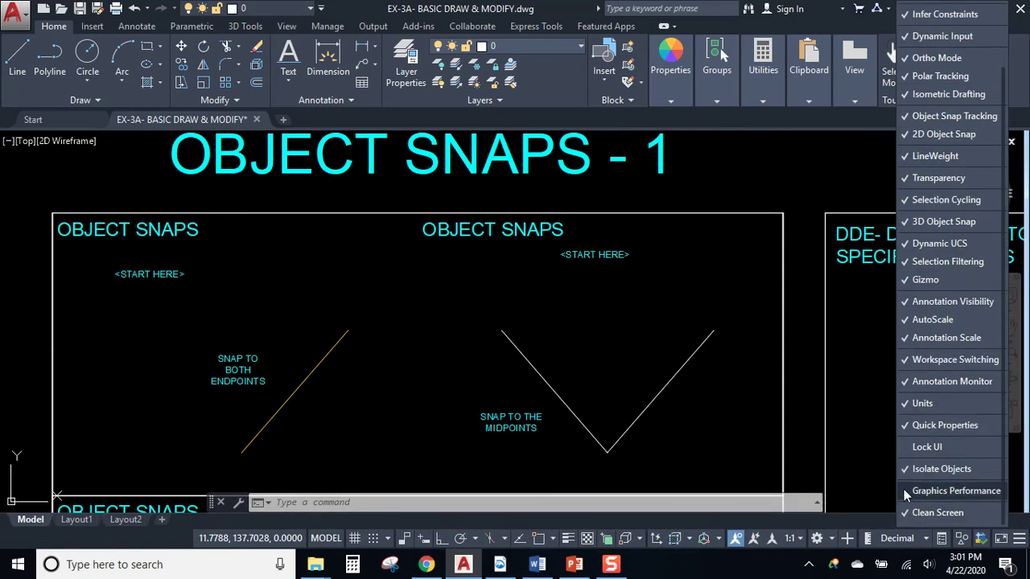
{"action": "left_click", "coordinate": [908, 491]}
{"action": "left_click", "coordinate": [915, 449]}
{"action": "scroll", "coordinate": [917, 318], "scroll_direction": "up", "scroll_amount": 3}
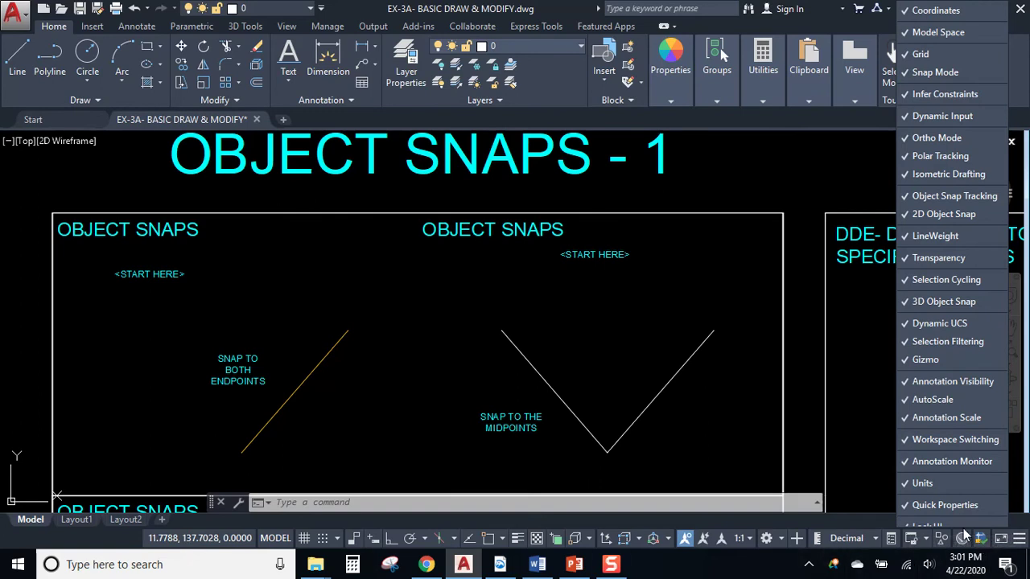
{"action": "left_click", "coordinate": [790, 193]}
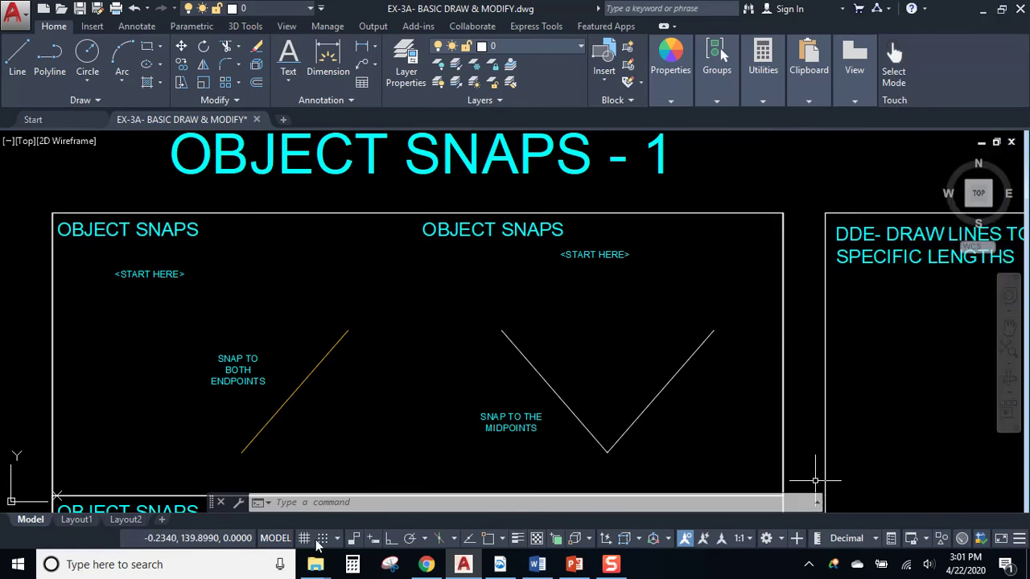
Turn off annotation visibility and dock the floating command line below the drawing area
{"action": "left_click", "coordinate": [688, 540]}
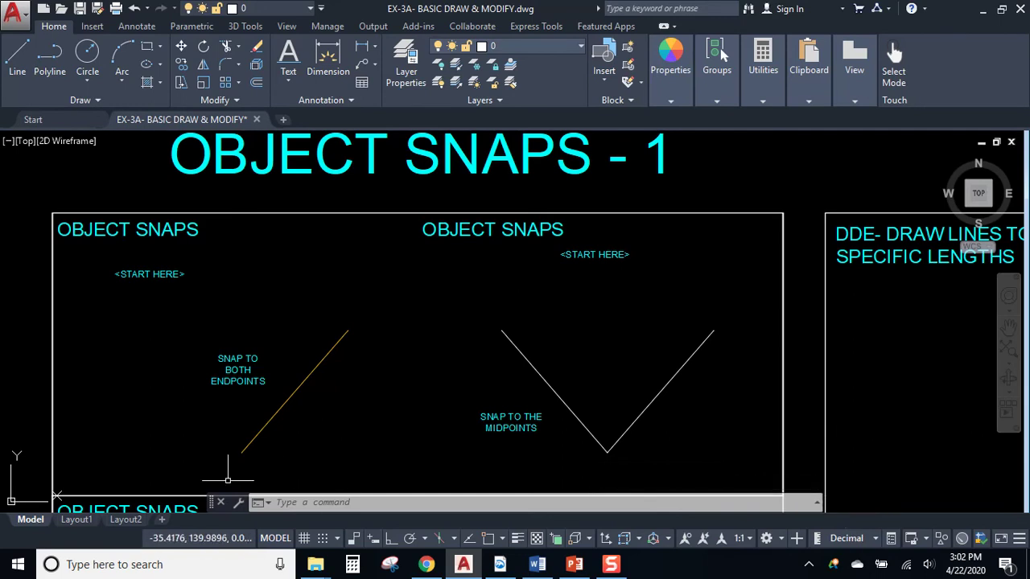
{"action": "mouse_move", "coordinate": [214, 502]}
{"action": "left_mouse_down"}
{"action": "mouse_move", "coordinate": [214, 445]}
{"action": "mouse_move", "coordinate": [222, 507]}
{"action": "left_mouse_up"}
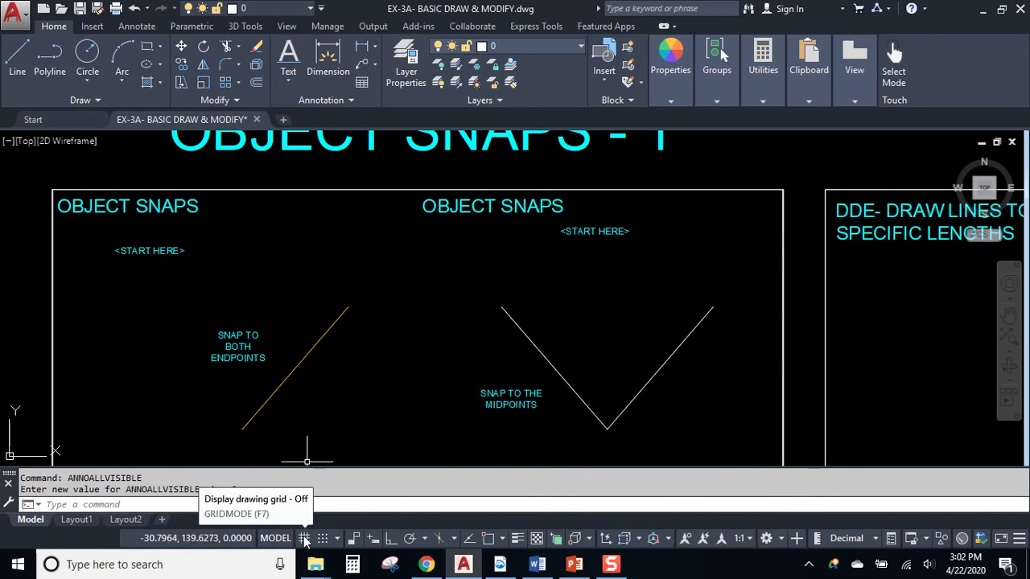
Turn on snap mode and the drawing grid, checking the grid around the diagonal line in the endpoint snap exercise
{"action": "left_click", "coordinate": [305, 538]}
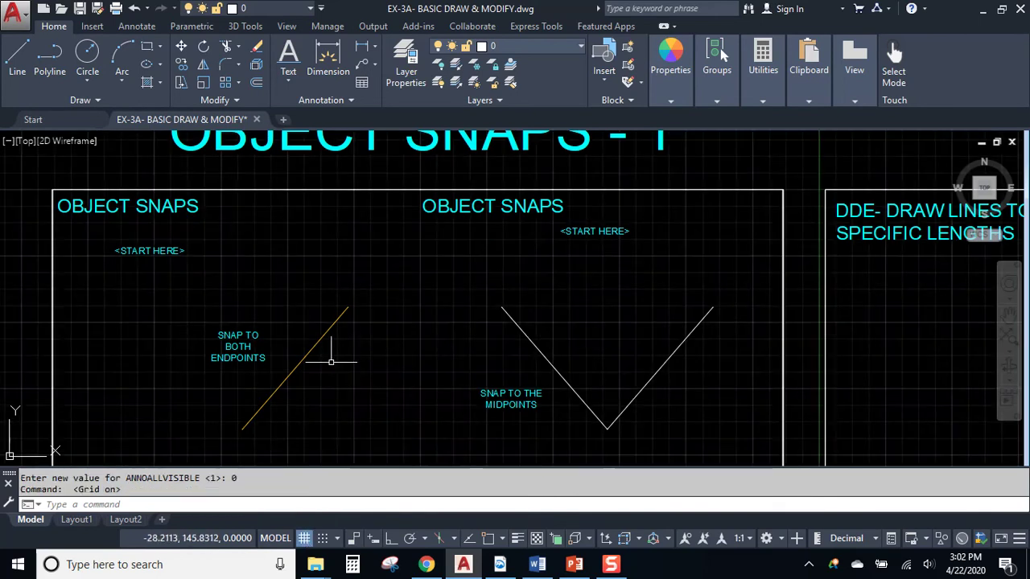
{"action": "mouse_move", "coordinate": [291, 356]}
{"action": "middle_mouse_down"}
{"action": "mouse_move", "coordinate": [368, 311]}
{"action": "mouse_move", "coordinate": [454, 225]}
{"action": "middle_mouse_up"}
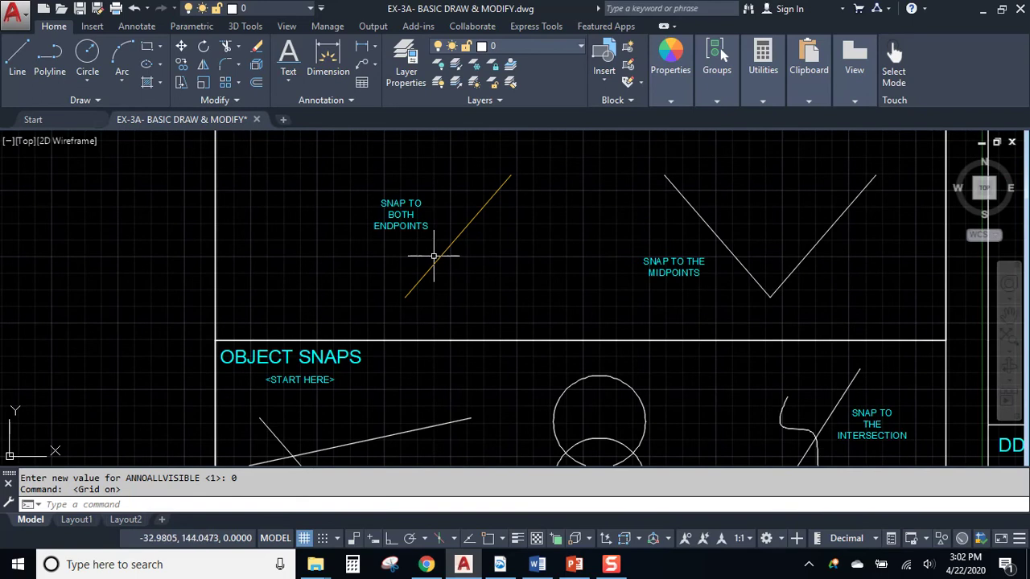
{"action": "scroll", "coordinate": [436, 293], "scroll_direction": "up", "scroll_amount": 3}
{"action": "middle_click_drag", "start_coordinate": [382, 346], "coordinate": [496, 304]}
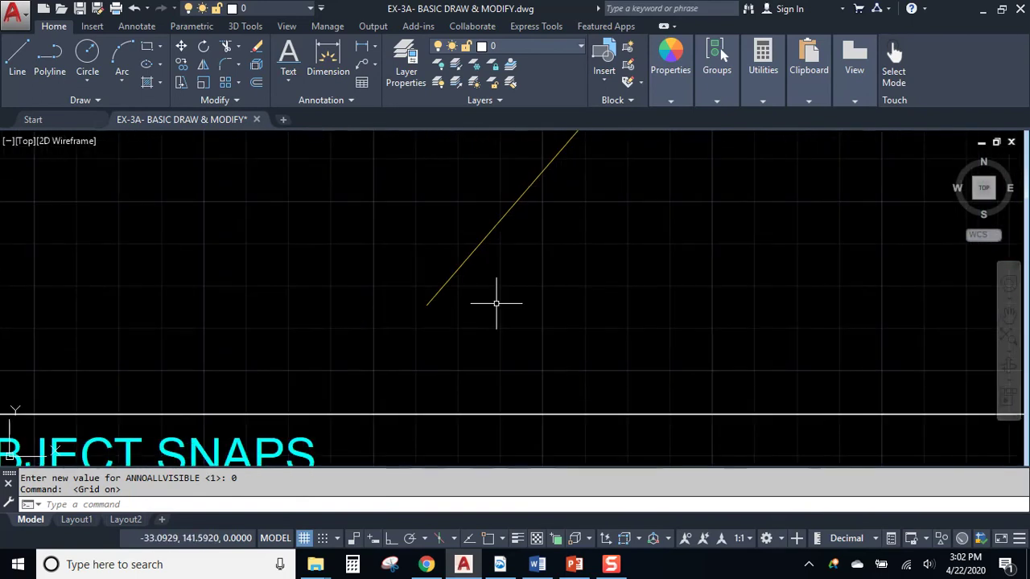
{"action": "left_click", "coordinate": [306, 539]}
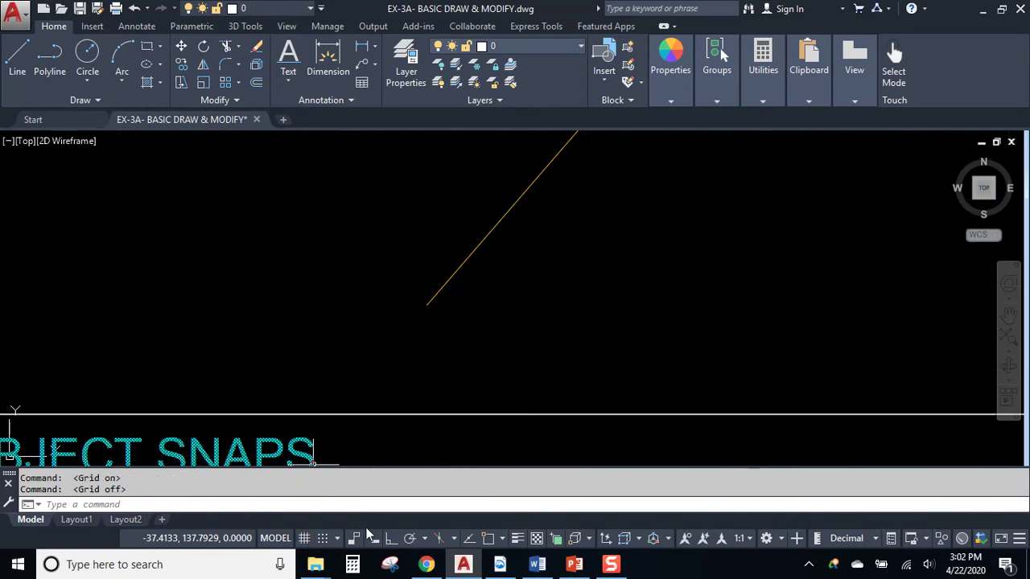
{"action": "left_click", "coordinate": [323, 539]}
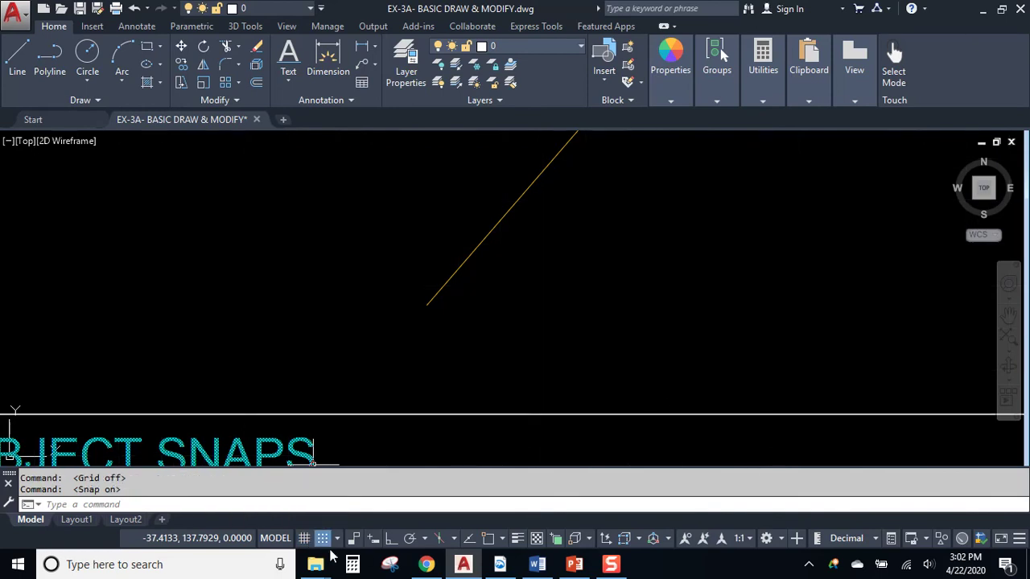
{"action": "left_click", "coordinate": [305, 538]}
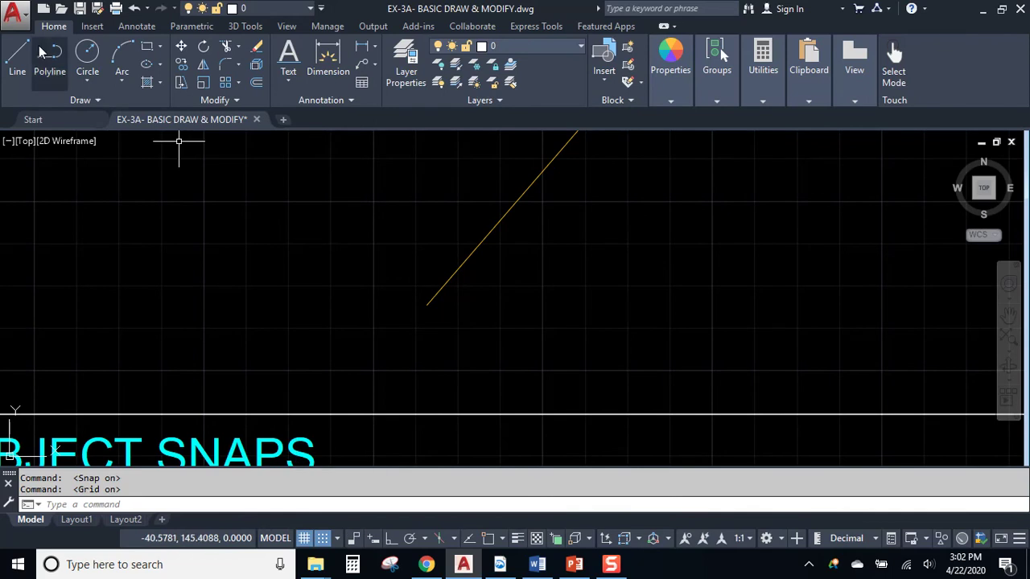
Turn off snap mode and the drawing grid, and turn on object snap
{"action": "left_click", "coordinate": [17, 57]}
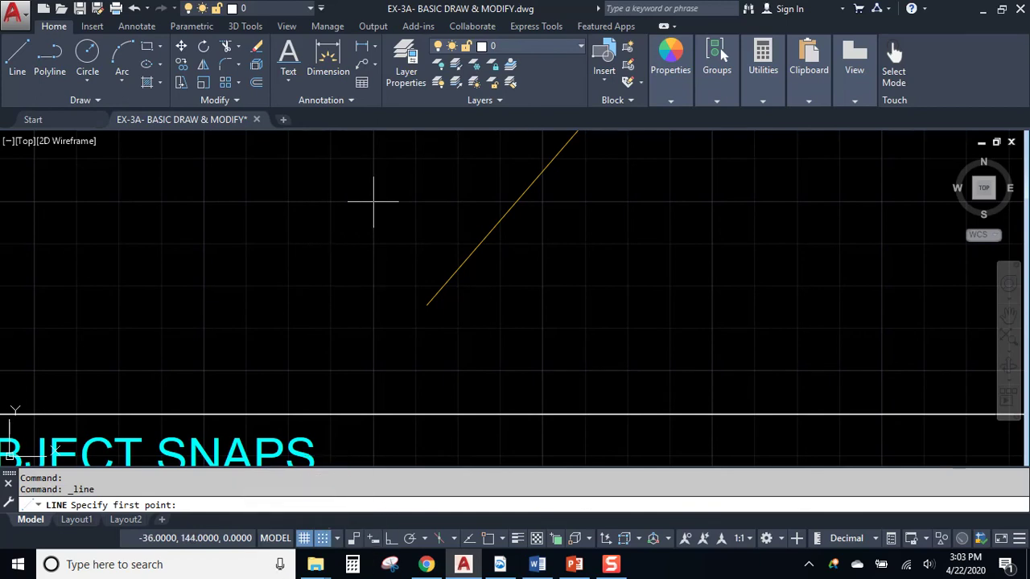
{"action": "left_click", "coordinate": [322, 539]}
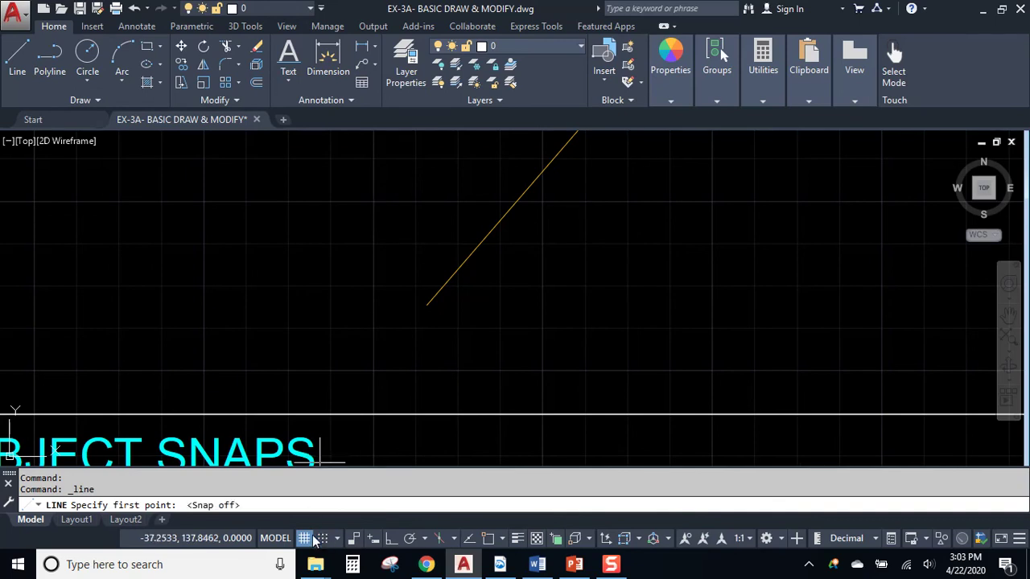
{"action": "left_click", "coordinate": [304, 539]}
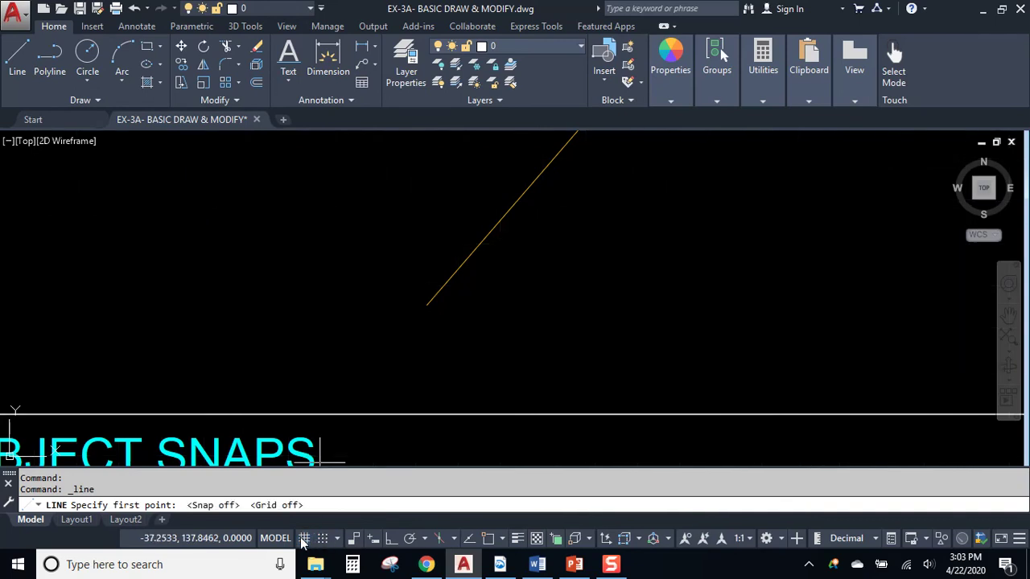
{"action": "left_click", "coordinate": [488, 539]}
{"action": "left_click", "coordinate": [490, 539]}
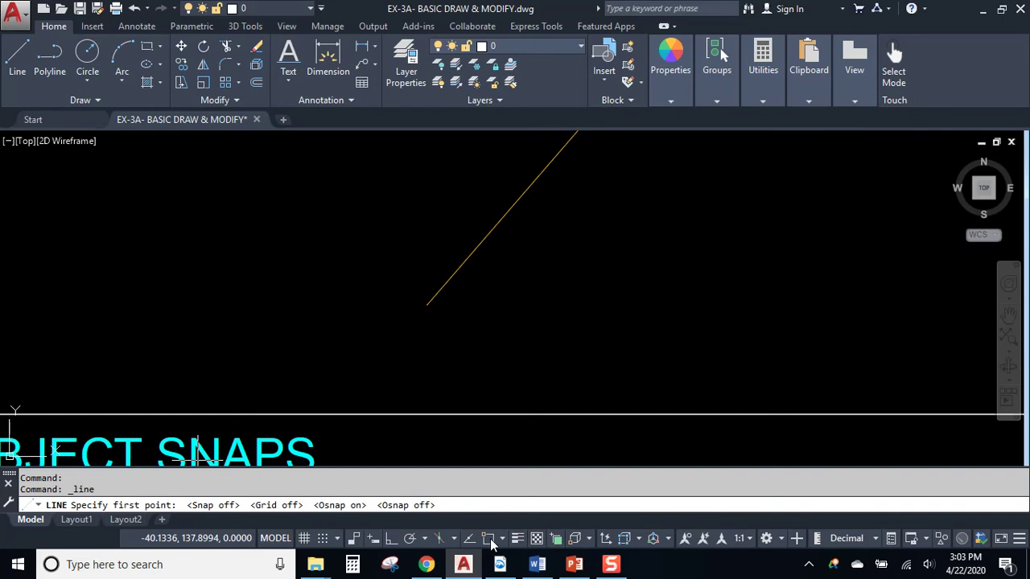
{"action": "left_click", "coordinate": [488, 539]}
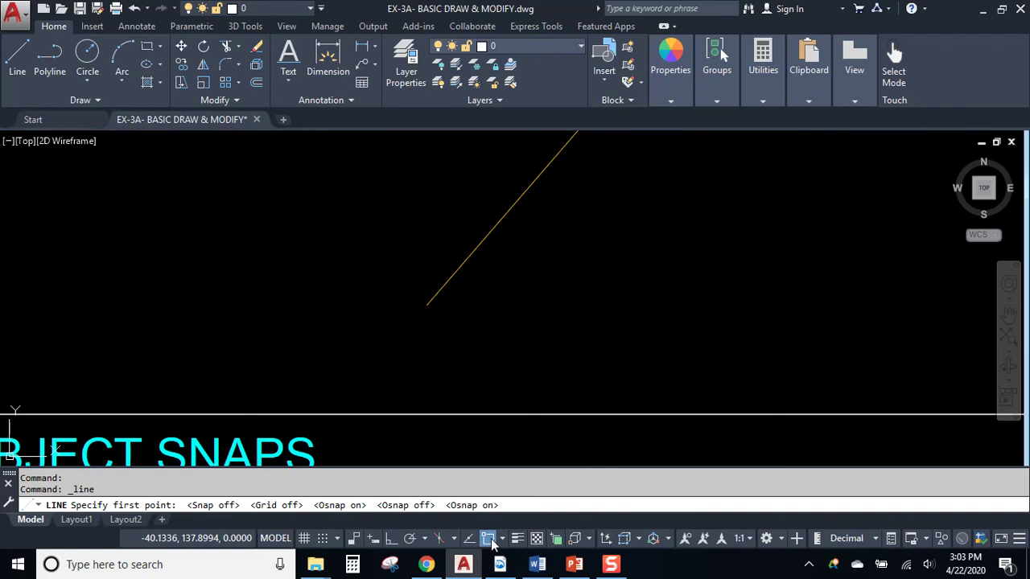
{"action": "left_click", "coordinate": [490, 540]}
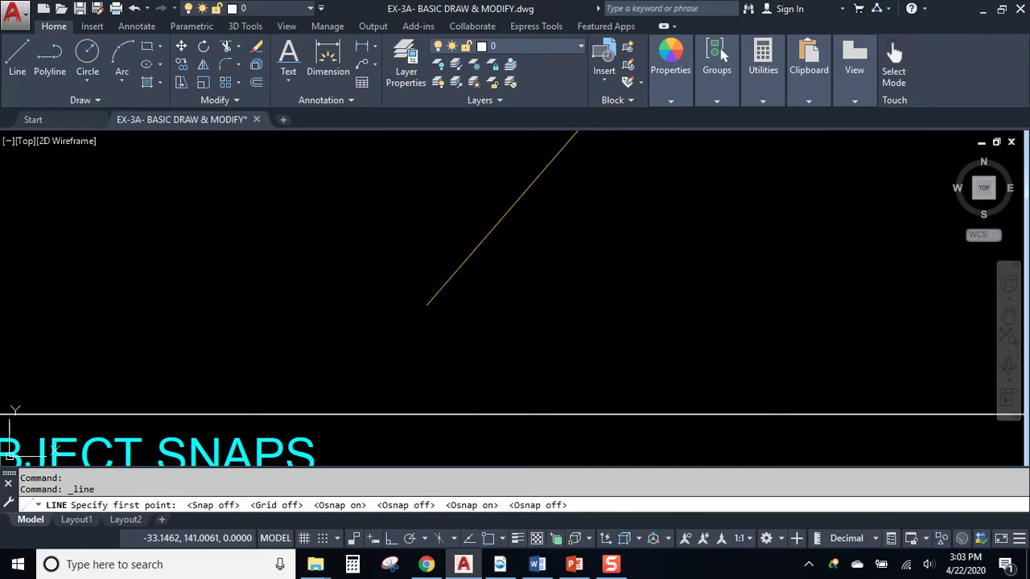
{"action": "left_click", "coordinate": [490, 541]}
Draw a line from START HERE to the upper endpoint of the diagonal line in the endpoint snap exercise
{"action": "scroll", "coordinate": [515, 354], "scroll_direction": "down", "scroll_amount": 2}
{"action": "mouse_move", "coordinate": [524, 363]}
{"action": "middle_mouse_down"}
{"action": "mouse_move", "coordinate": [515, 161]}
{"action": "mouse_move", "coordinate": [455, 240]}
{"action": "mouse_move", "coordinate": [435, 305]}
{"action": "mouse_move", "coordinate": [456, 225]}
{"action": "middle_mouse_up"}
{"action": "scroll", "coordinate": [456, 239], "scroll_direction": "down", "scroll_amount": 2}
{"action": "middle_click_drag", "start_coordinate": [530, 204], "coordinate": [494, 263]}
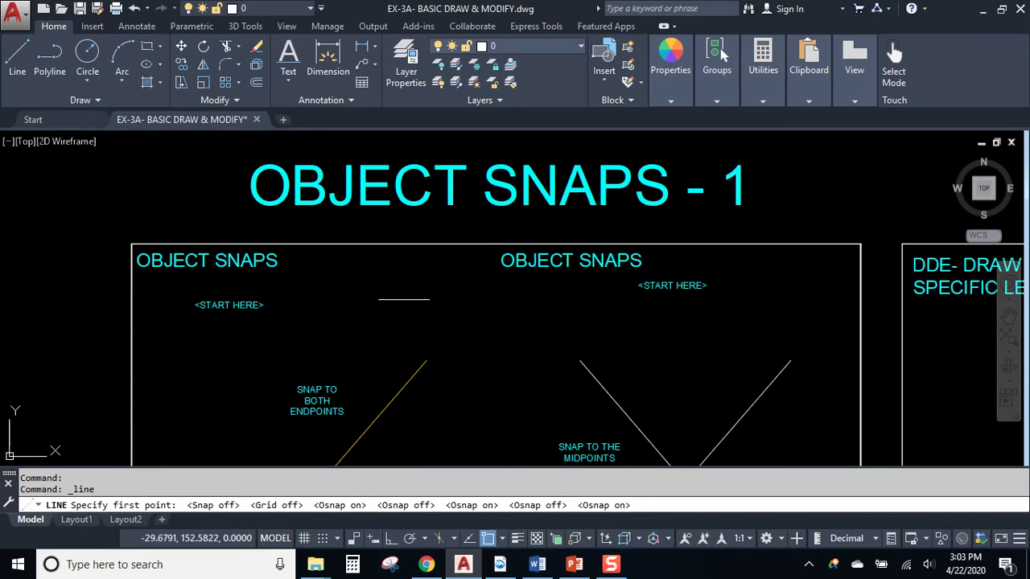
{"action": "mouse_move", "coordinate": [397, 319]}
{"action": "middle_mouse_down"}
{"action": "mouse_move", "coordinate": [414, 276]}
{"action": "mouse_move", "coordinate": [385, 230]}
{"action": "middle_mouse_up"}
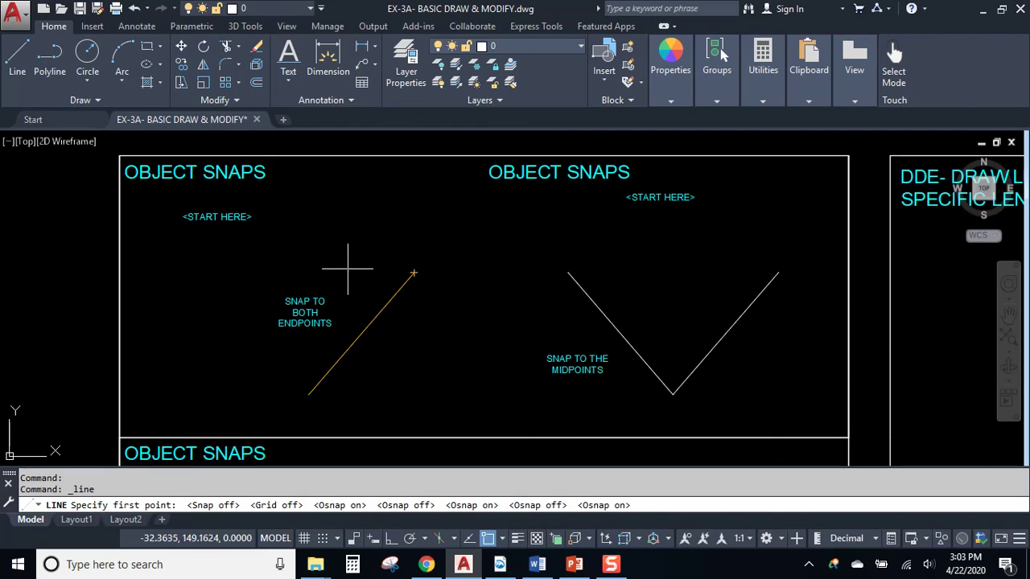
{"action": "left_click", "coordinate": [26, 54]}
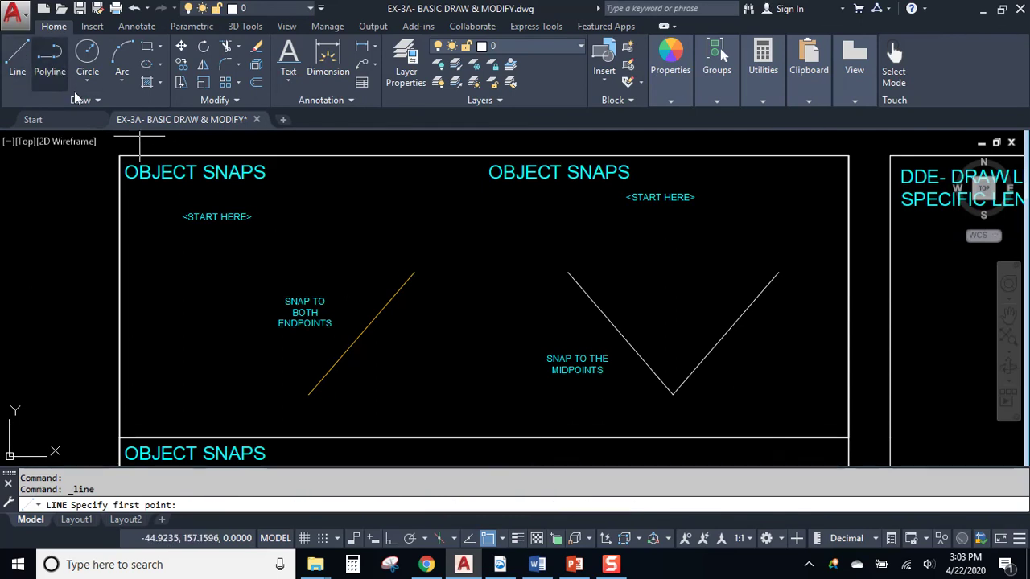
{"action": "left_click", "coordinate": [224, 229]}
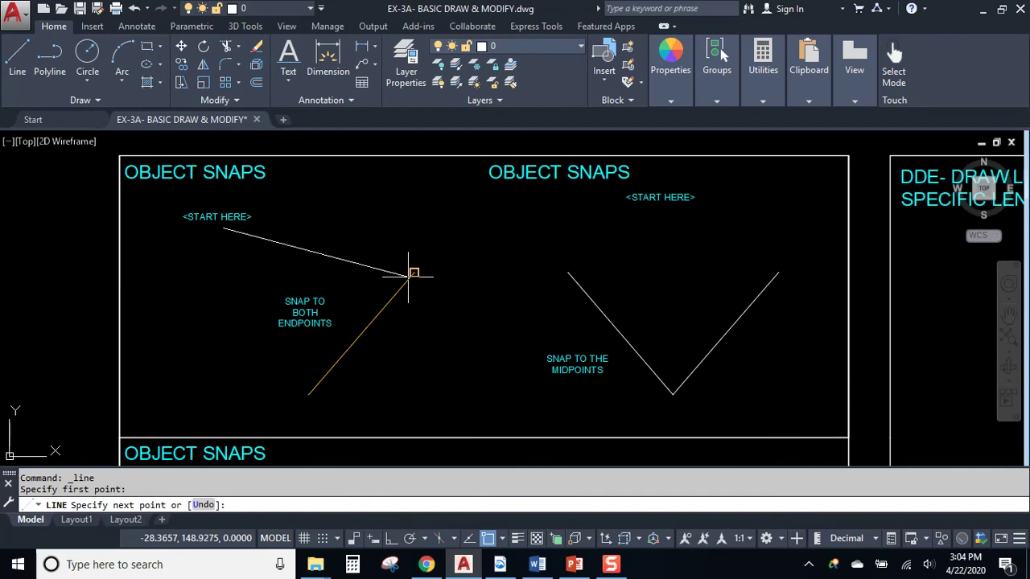
{"action": "scroll", "coordinate": [413, 269], "scroll_direction": "up", "scroll_amount": 4}
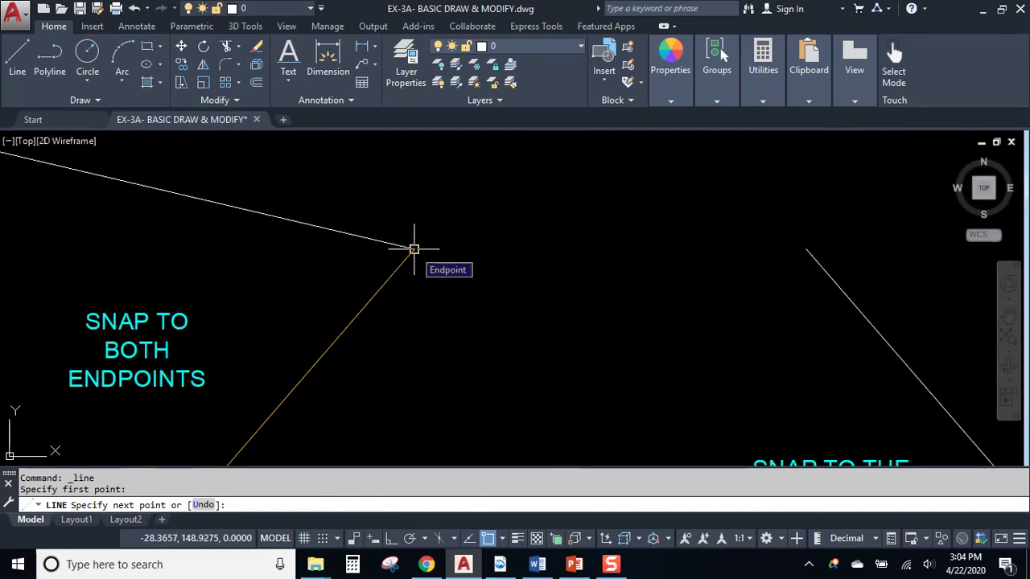
{"action": "scroll", "coordinate": [437, 288], "scroll_direction": "down", "scroll_amount": 2}
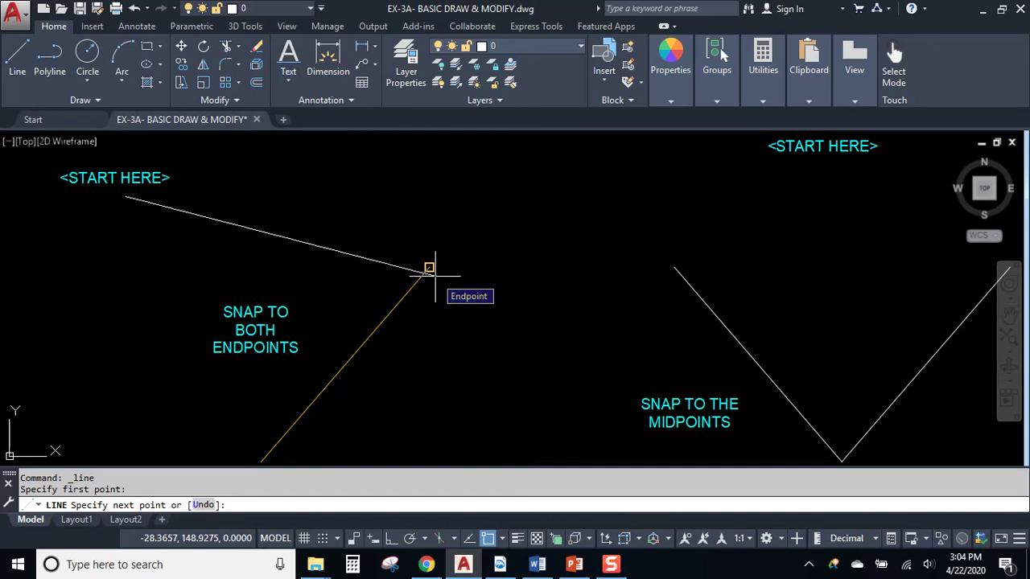
{"action": "left_click", "coordinate": [429, 268]}
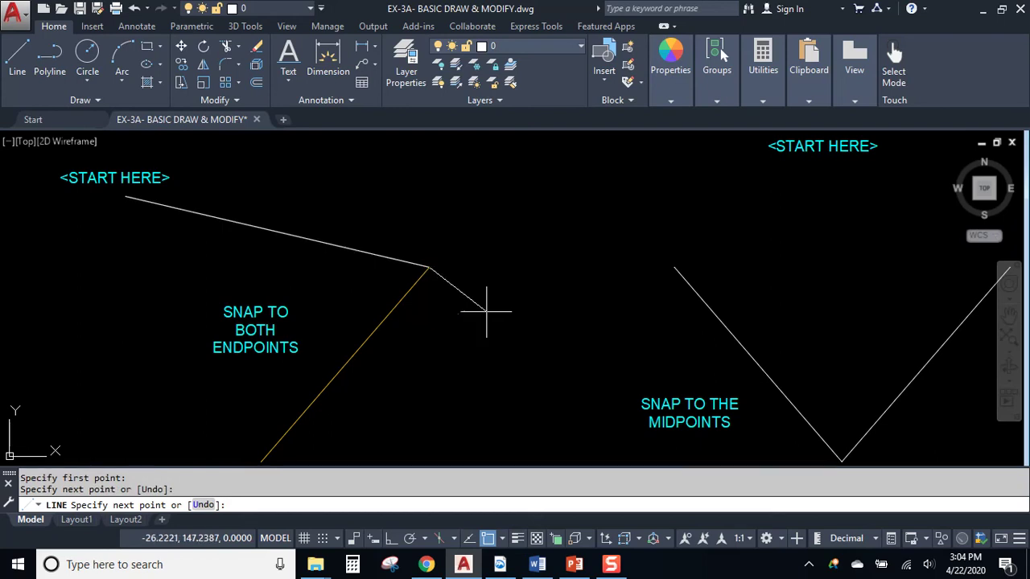
{"action": "key", "text": "Return"}
Draw a second line from START HERE to the lower endpoint of the diagonal line
{"action": "scroll", "coordinate": [518, 309], "scroll_direction": "down", "scroll_amount": 2}
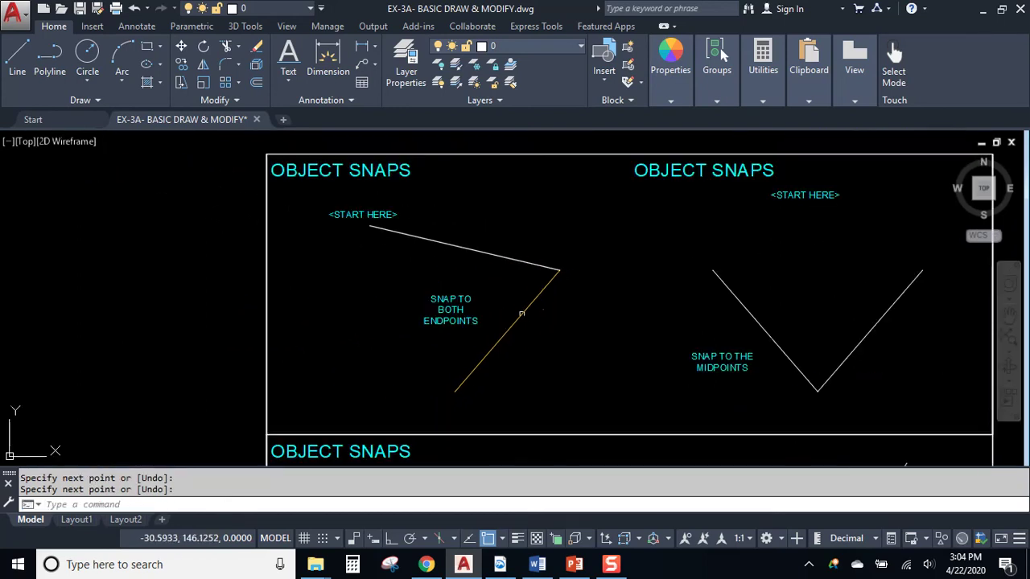
{"action": "middle_click_drag", "start_coordinate": [444, 273], "coordinate": [361, 233]}
{"action": "key", "text": "Return"}
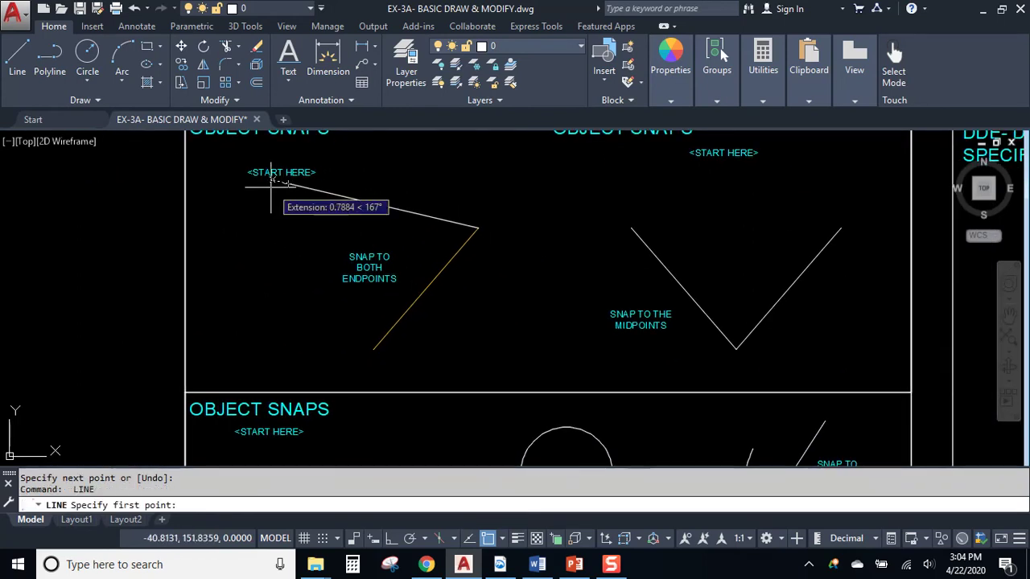
{"action": "left_click", "coordinate": [261, 189]}
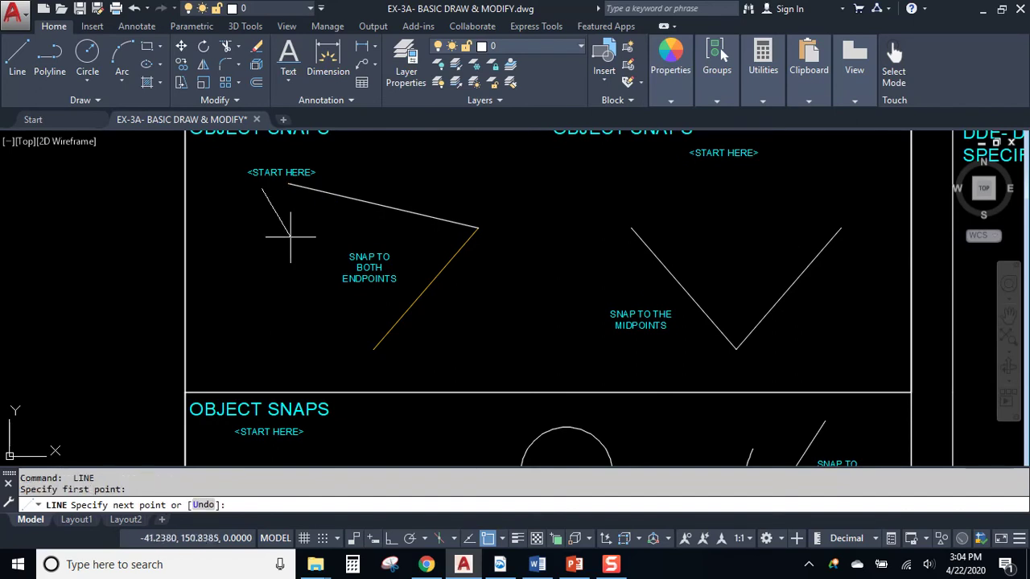
{"action": "left_click", "coordinate": [372, 349]}
{"action": "key", "text": "Return"}
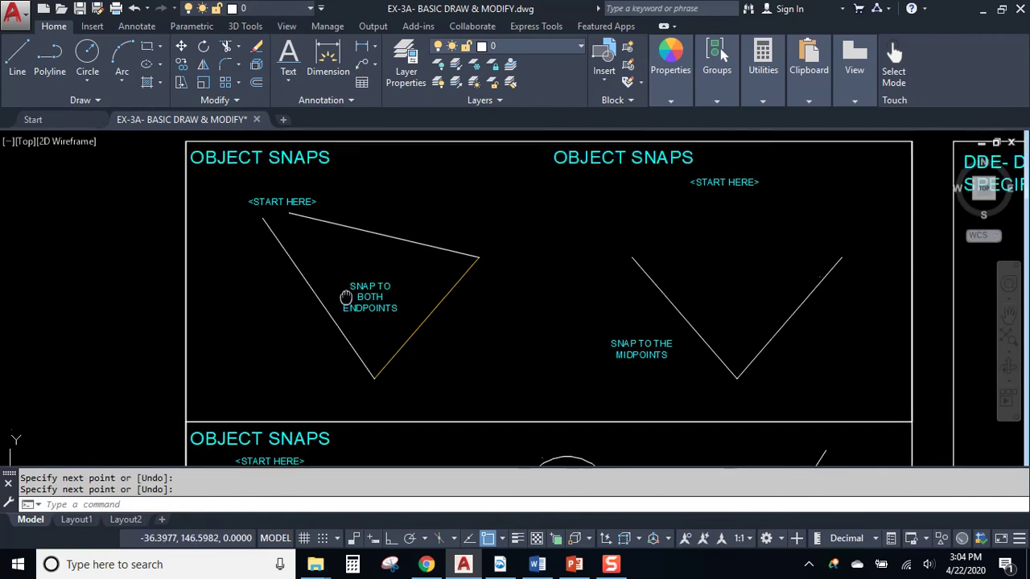
Inspect the grips of the upper drawn line and try its snap points with a trial line started above it
{"action": "scroll", "coordinate": [304, 291], "scroll_direction": "up", "scroll_amount": 2}
{"action": "left_click", "coordinate": [414, 204]}
{"action": "middle_click_drag", "start_coordinate": [372, 247], "coordinate": [331, 291]}
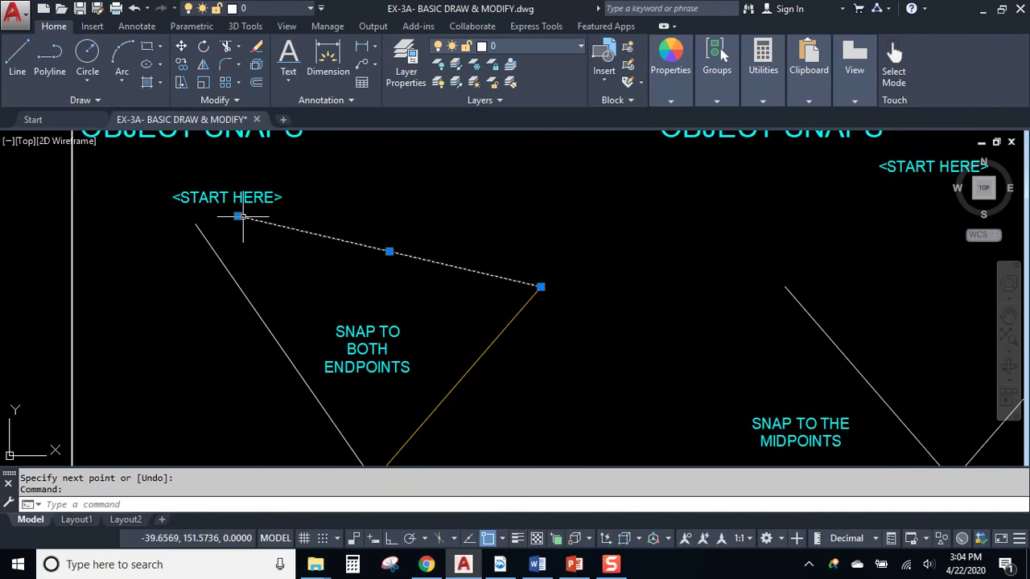
{"action": "type", "text": "l"}
{"action": "key", "text": "Return"}
{"action": "left_click", "coordinate": [463, 158]}
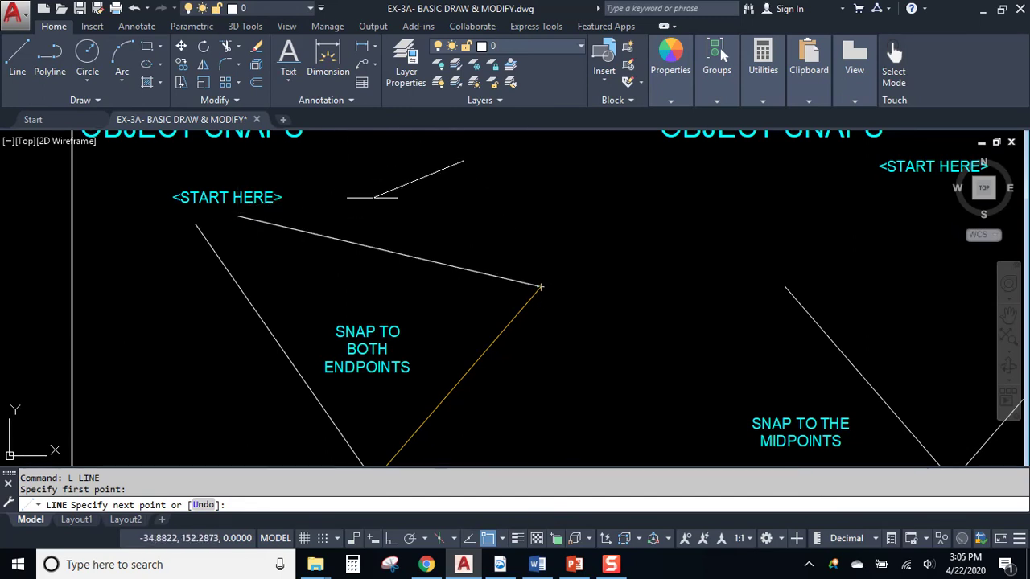
{"action": "key", "text": "Escape"}
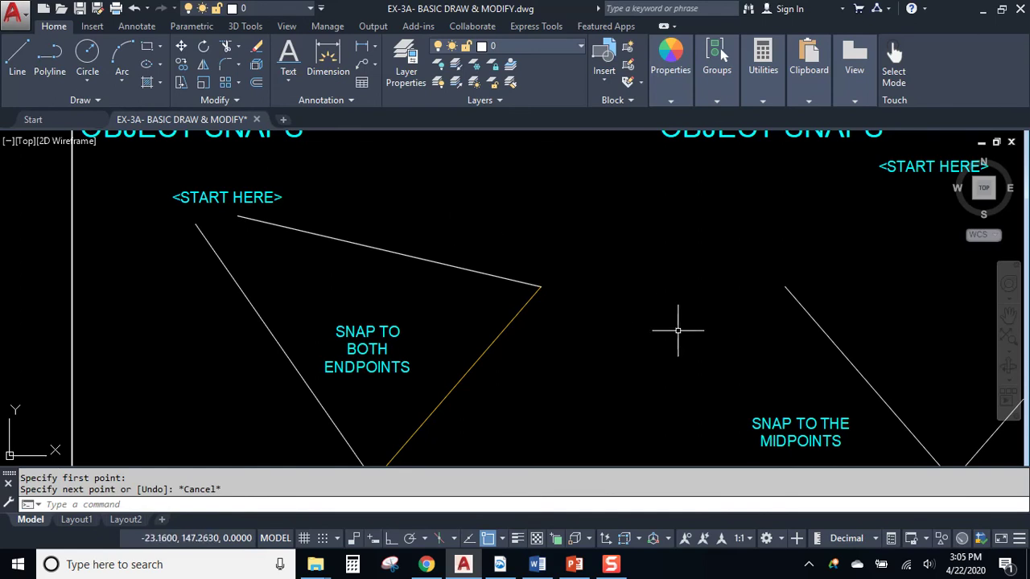
Turn off the Quadrant and Extension object snaps, keeping Endpoint, Midpoint, Center and Intersection on
{"action": "left_click", "coordinate": [502, 539]}
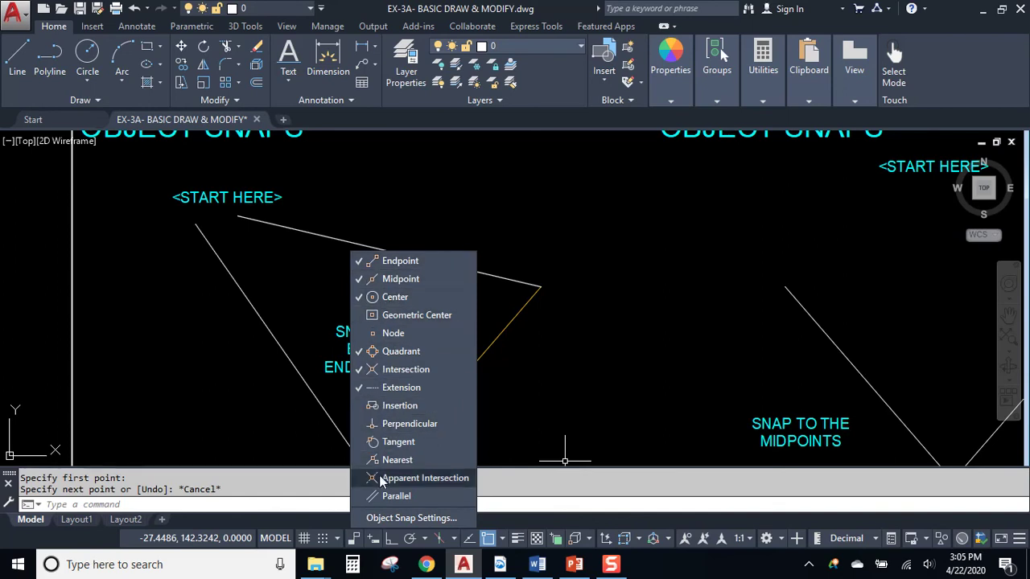
{"action": "left_click", "coordinate": [365, 279]}
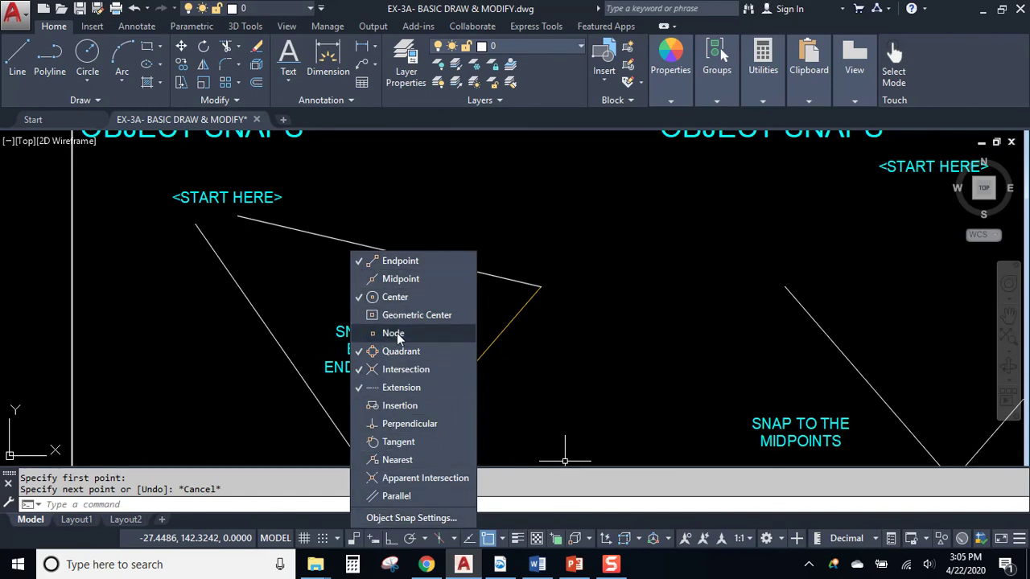
{"action": "left_click", "coordinate": [370, 354]}
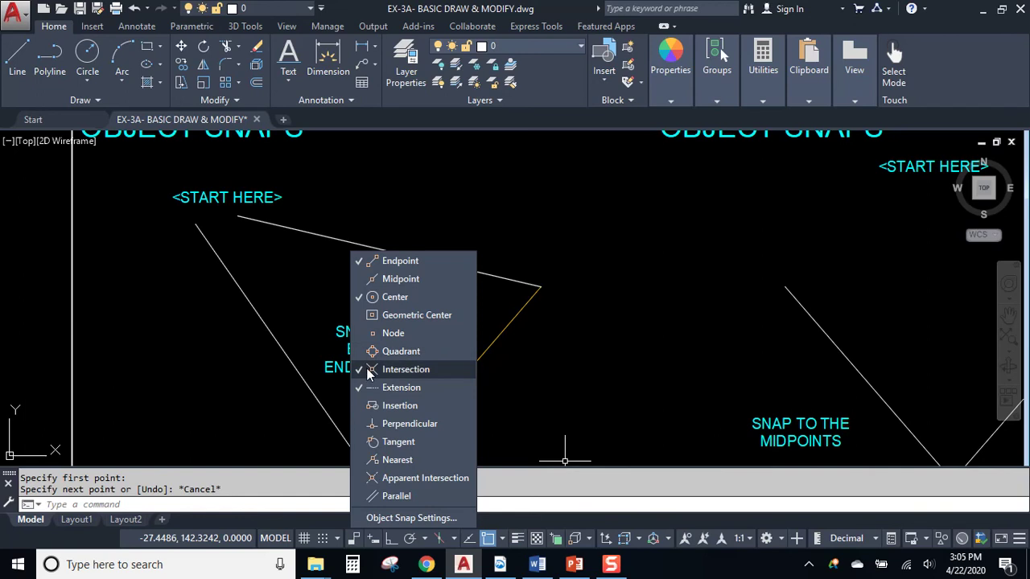
{"action": "left_click", "coordinate": [370, 372]}
{"action": "left_click", "coordinate": [368, 388]}
{"action": "left_click", "coordinate": [361, 279]}
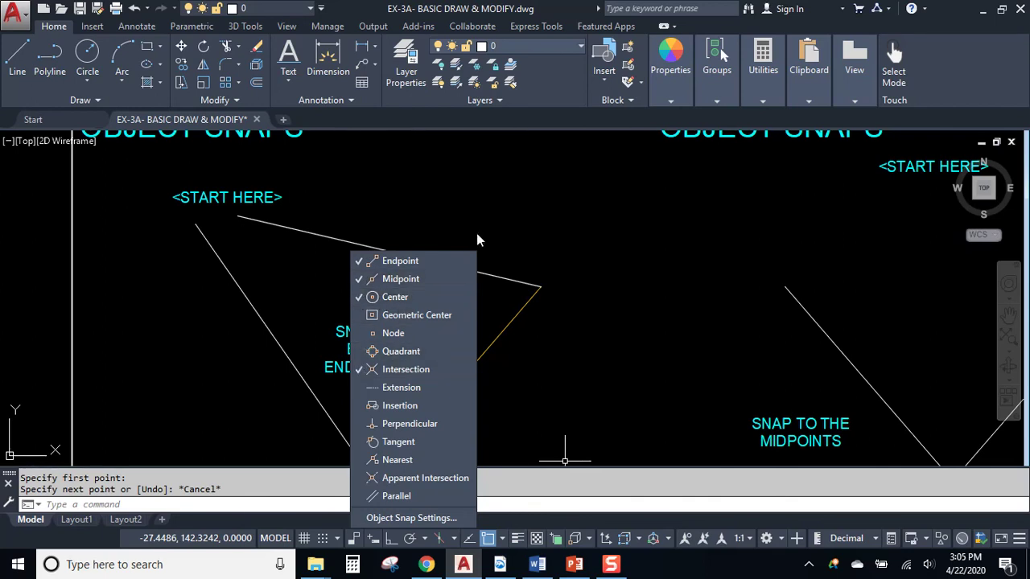
Try the reduced object snaps on the endpoint exercise with a trial line
{"action": "scroll", "coordinate": [471, 259], "scroll_direction": "down", "scroll_amount": 3}
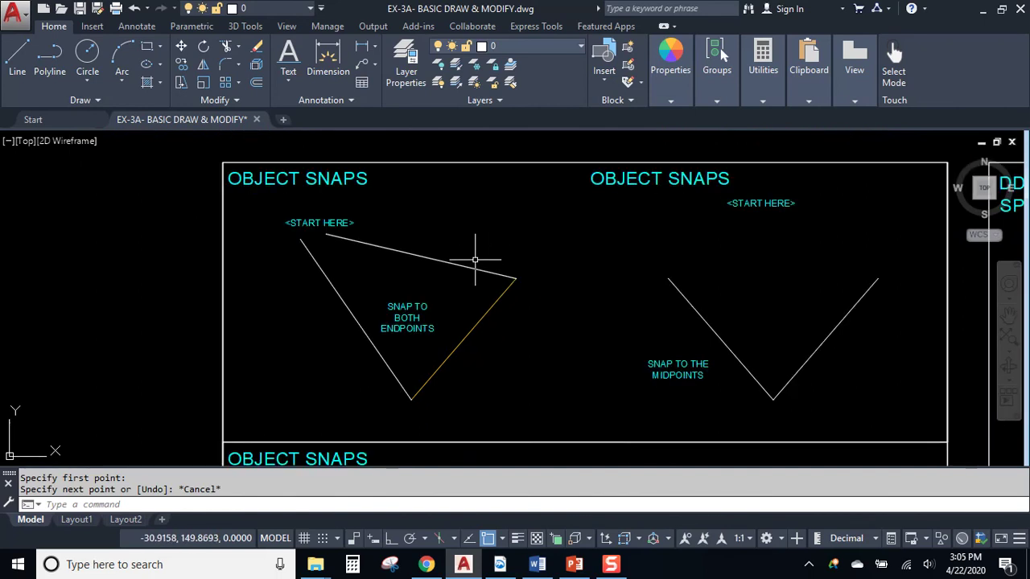
{"action": "scroll", "coordinate": [471, 259], "scroll_direction": "up", "scroll_amount": 2}
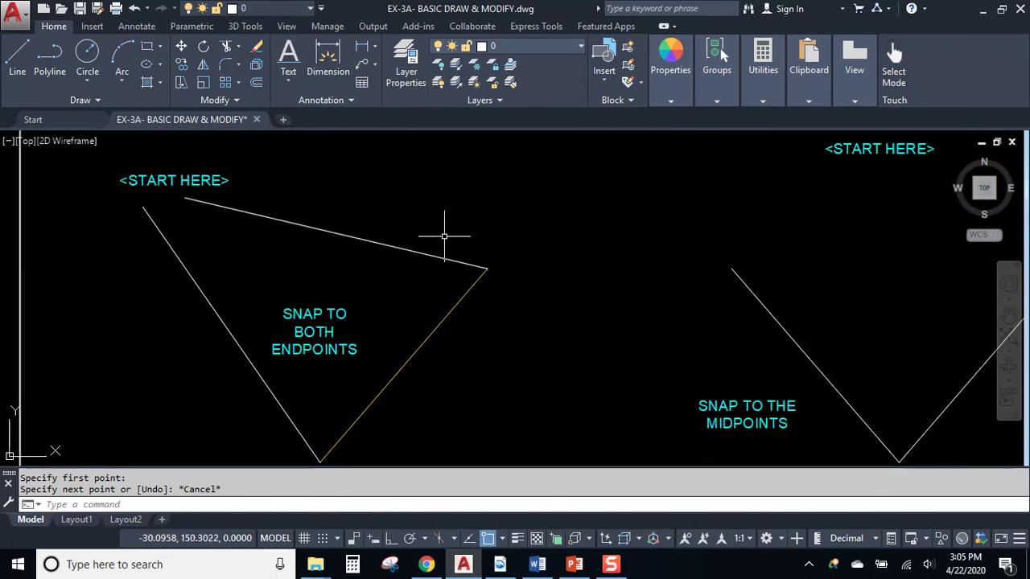
{"action": "middle_click_drag", "start_coordinate": [471, 239], "coordinate": [402, 239]}
{"action": "type", "text": "l"}
{"action": "key", "text": "Return"}
{"action": "left_click", "coordinate": [518, 190]}
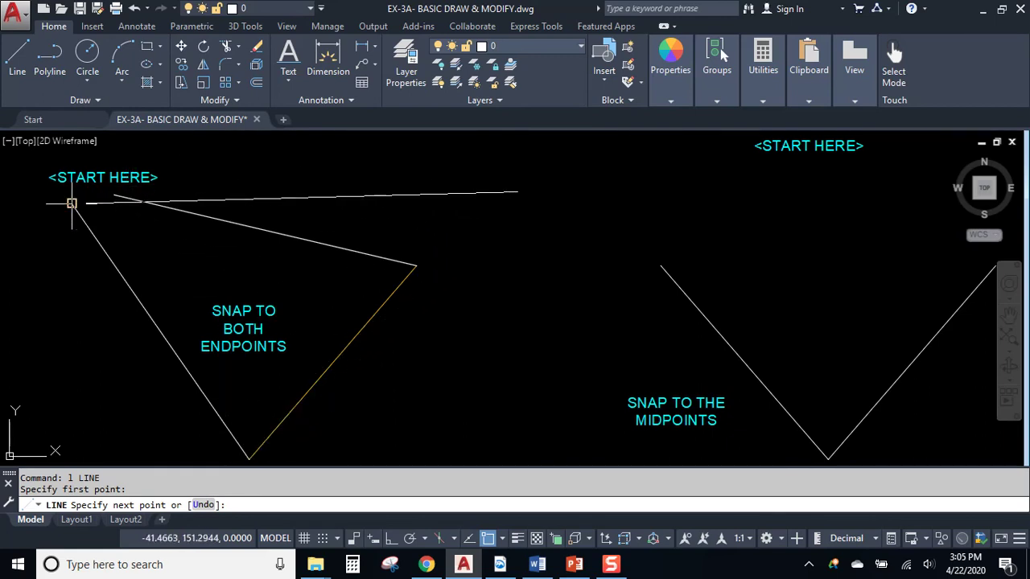
{"action": "key", "text": "Escape"}
Draw a line from START HERE to the midpoint of the V's left arm in the midpoint snap exercise
{"action": "mouse_move", "coordinate": [694, 249]}
{"action": "middle_mouse_down"}
{"action": "mouse_move", "coordinate": [432, 239]}
{"action": "mouse_move", "coordinate": [442, 276]}
{"action": "mouse_move", "coordinate": [449, 262]}
{"action": "mouse_move", "coordinate": [441, 266]}
{"action": "middle_mouse_up"}
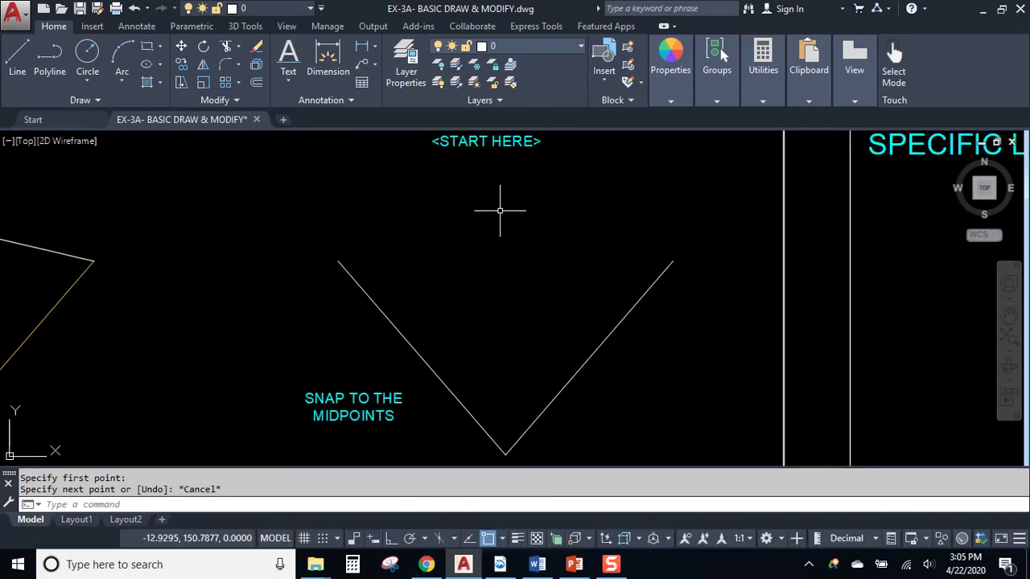
{"action": "key", "text": "space"}
{"action": "left_click", "coordinate": [495, 162]}
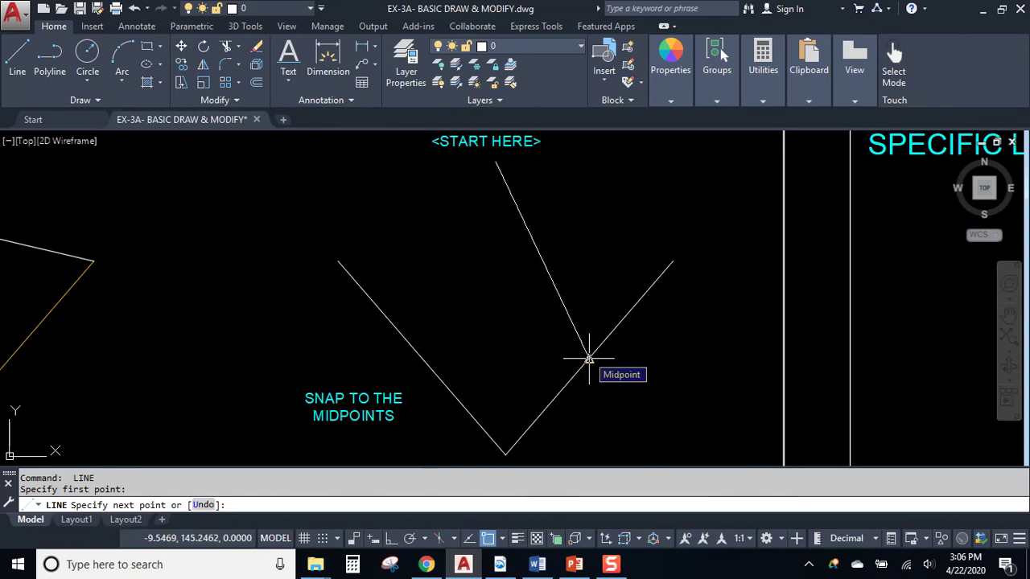
{"action": "scroll", "coordinate": [522, 287], "scroll_direction": "down", "scroll_amount": 2}
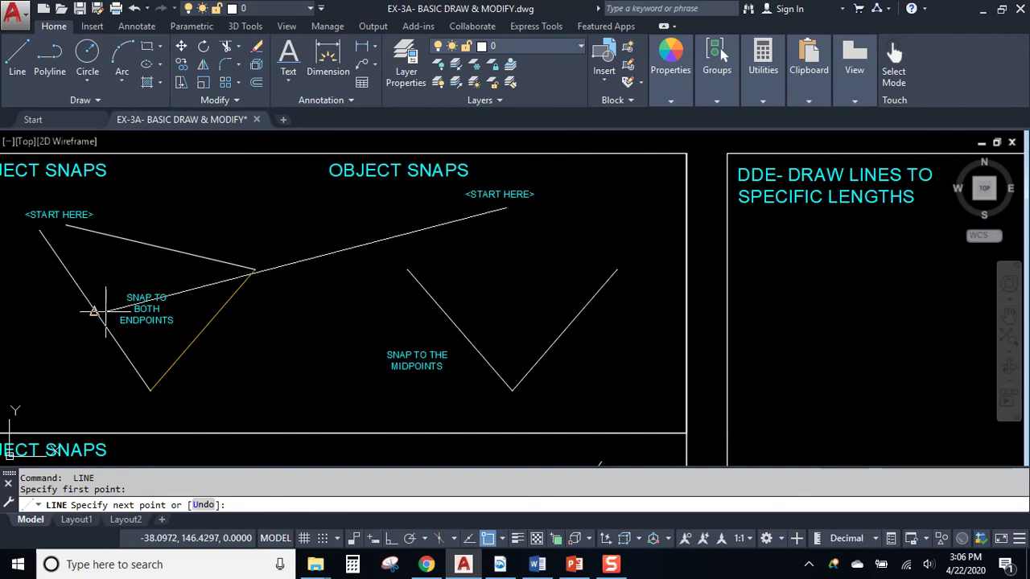
{"action": "left_click", "coordinate": [459, 325]}
{"action": "key", "text": "Return"}
Draw a second line from START HERE to the midpoint of the V's right arm
{"action": "key", "text": "Return"}
{"action": "left_click", "coordinate": [527, 220]}
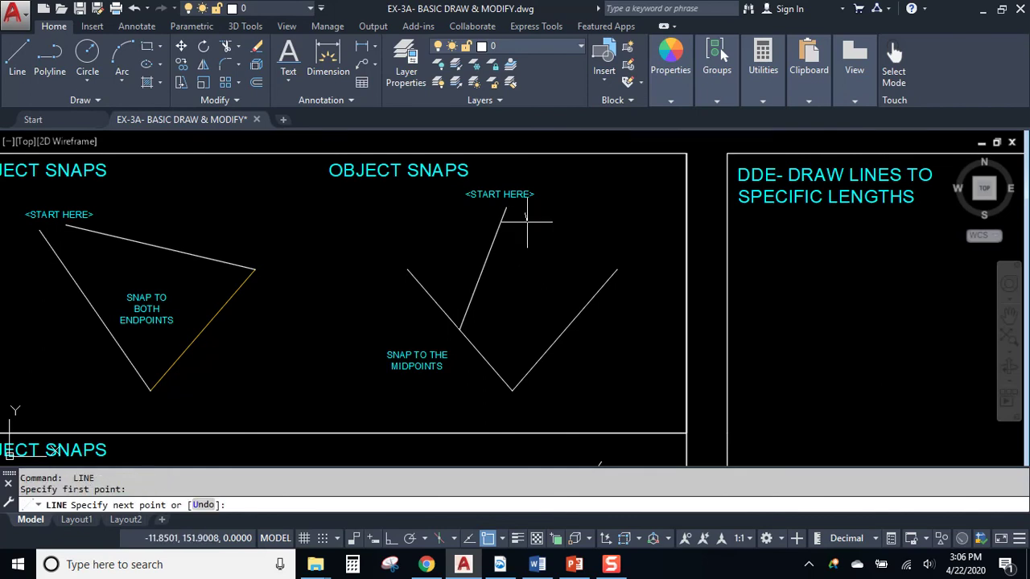
{"action": "left_click", "coordinate": [582, 315]}
{"action": "key", "text": "Return"}
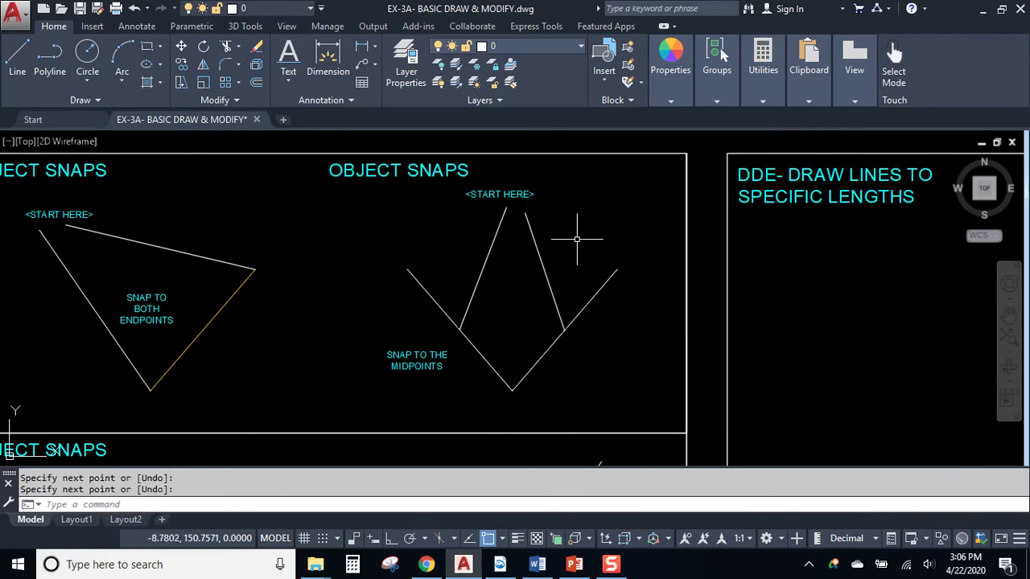
{"action": "left_click", "coordinate": [611, 565]}
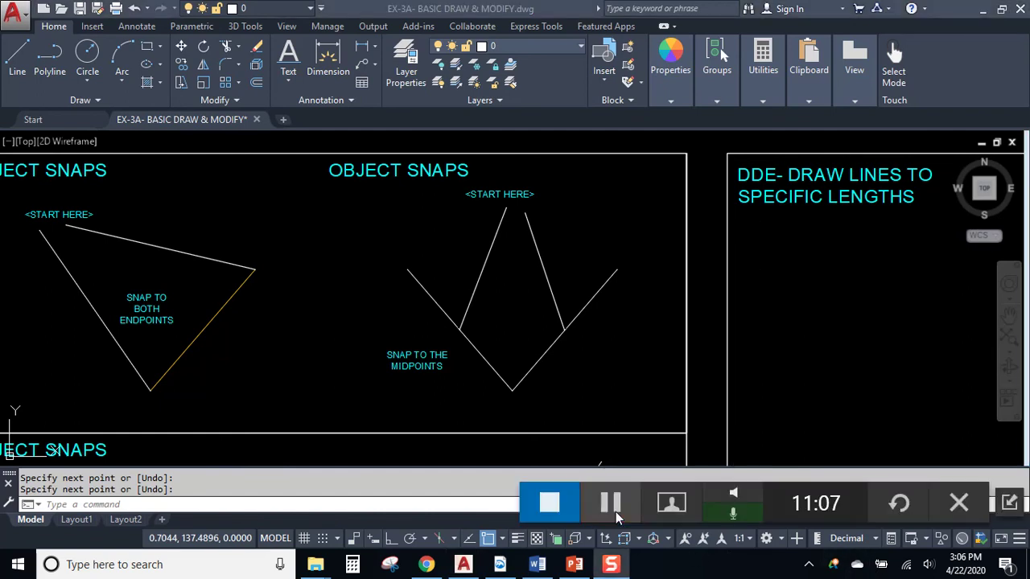
{"action": "left_click", "coordinate": [1002, 503]}
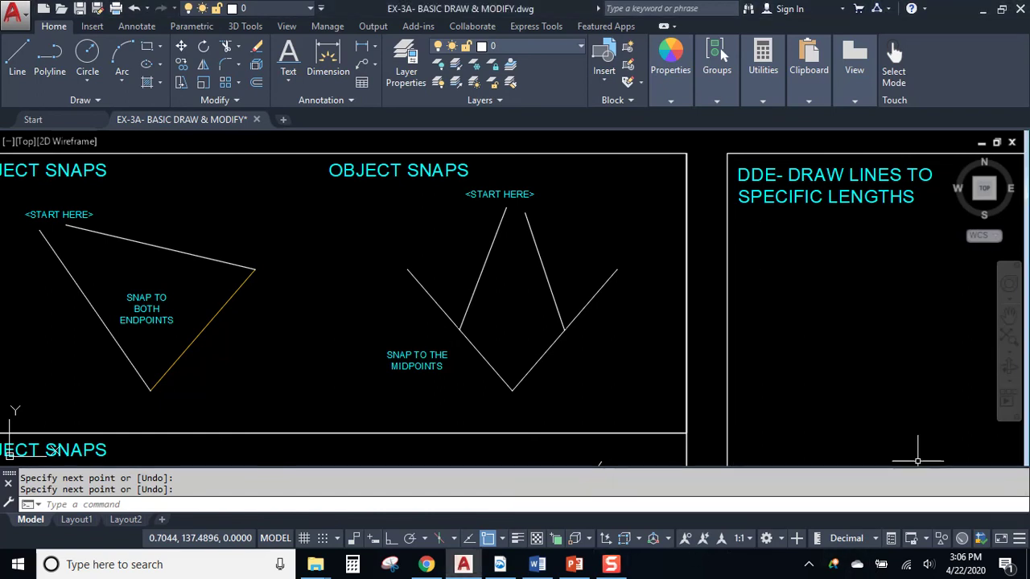
{"action": "middle_click_drag", "start_coordinate": [253, 292], "coordinate": [497, 294]}
{"action": "scroll", "coordinate": [354, 257], "scroll_direction": "up", "scroll_amount": 2}
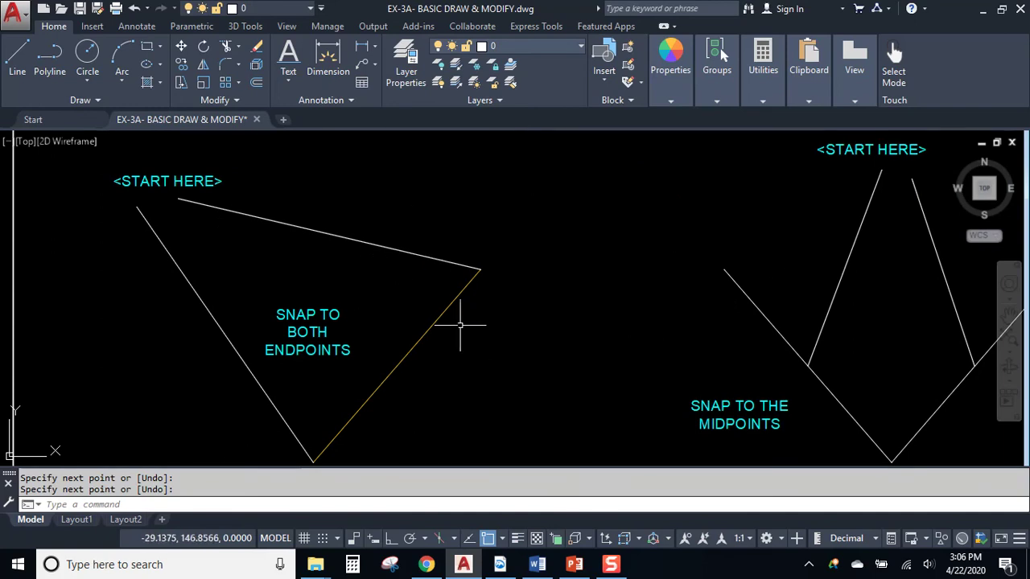
Turn off the running object snaps
{"action": "middle_click_drag", "start_coordinate": [462, 324], "coordinate": [446, 321]}
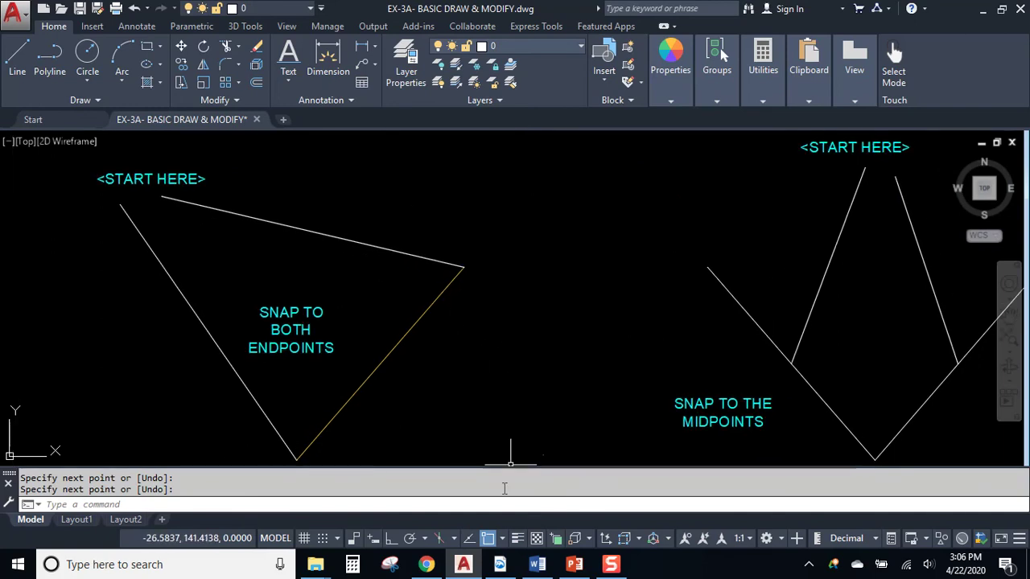
{"action": "left_click", "coordinate": [502, 538]}
{"action": "left_click", "coordinate": [488, 539]}
{"action": "left_click", "coordinate": [489, 539]}
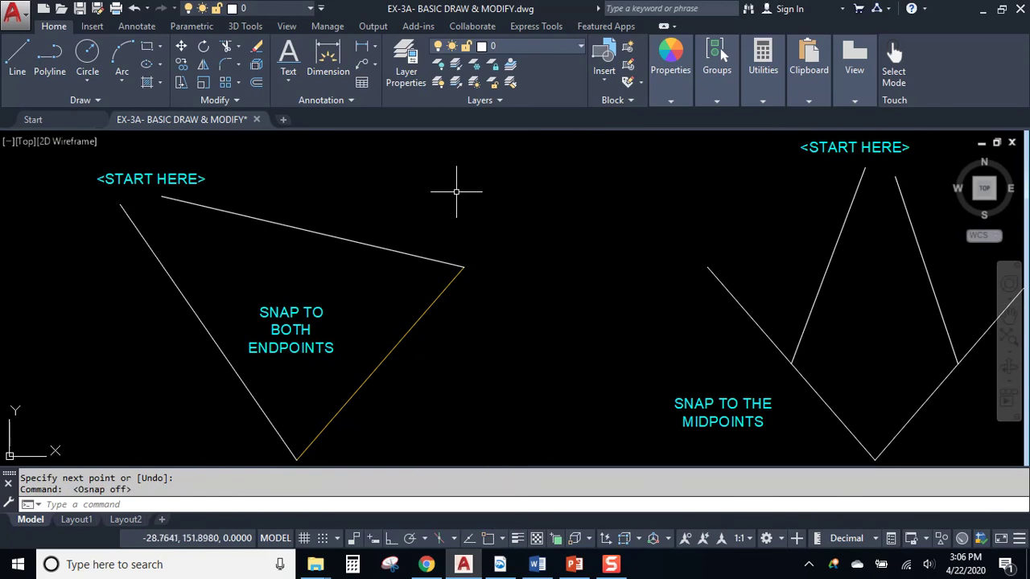
Try a one-time Endpoint snap override (end) for the second point of a line begun between the two exercises
{"action": "middle_click_drag", "start_coordinate": [466, 195], "coordinate": [395, 204]}
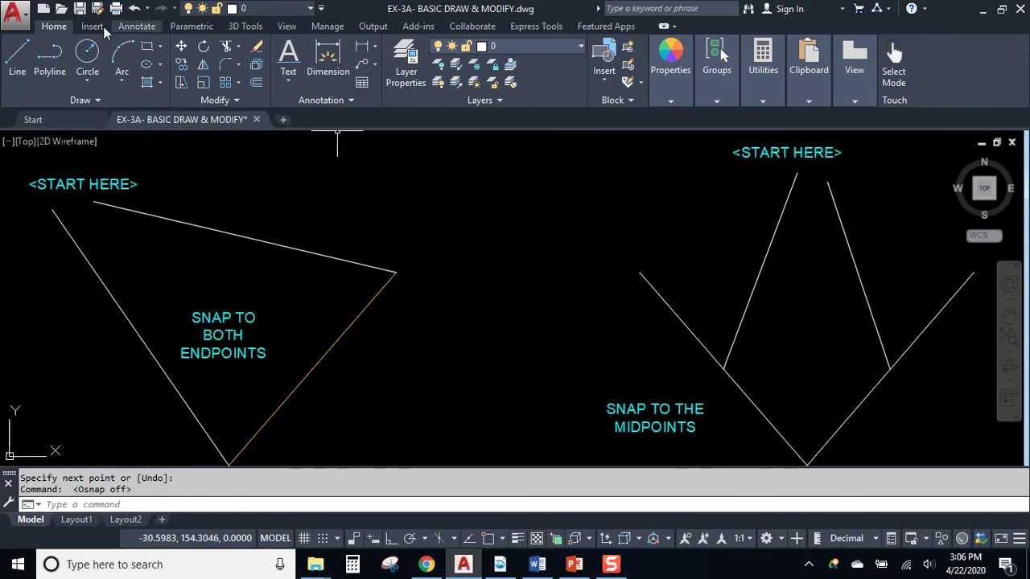
{"action": "left_click", "coordinate": [18, 58]}
{"action": "left_click", "coordinate": [471, 169]}
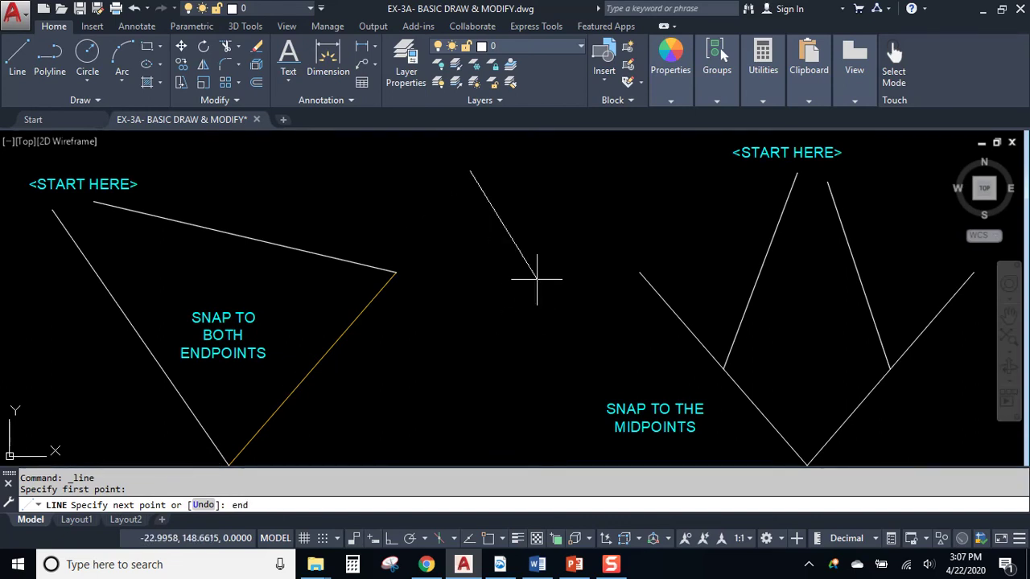
{"action": "key", "text": "Return"}
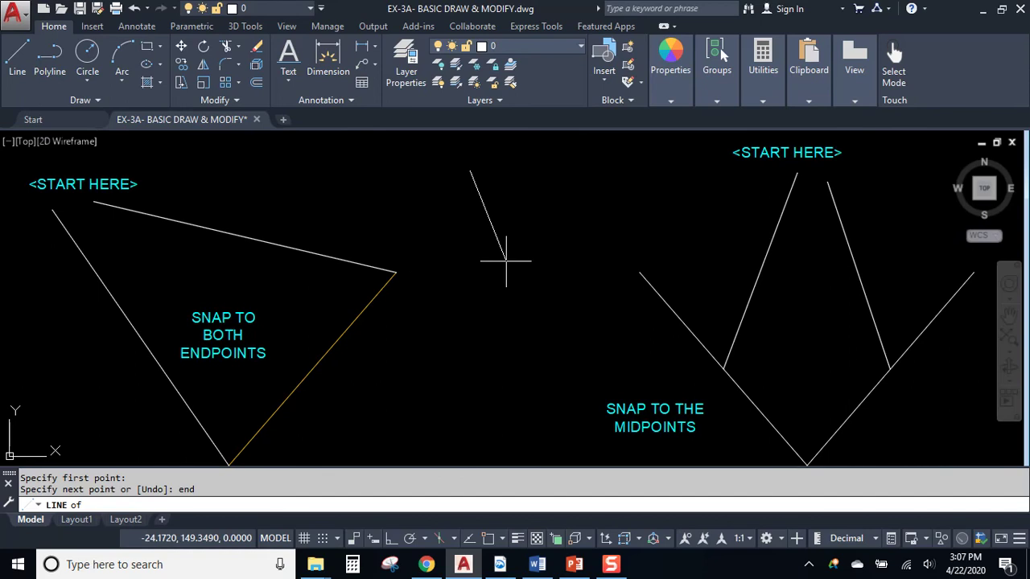
{"action": "key", "text": "Escape"}
Try a one-time Midpoint snap override (mid) for the second point of a line begun between the two exercises
{"action": "mouse_move", "coordinate": [521, 229]}
{"action": "middle_mouse_down"}
{"action": "mouse_move", "coordinate": [455, 230]}
{"action": "mouse_move", "coordinate": [508, 223]}
{"action": "middle_mouse_up"}
{"action": "left_click", "coordinate": [20, 53]}
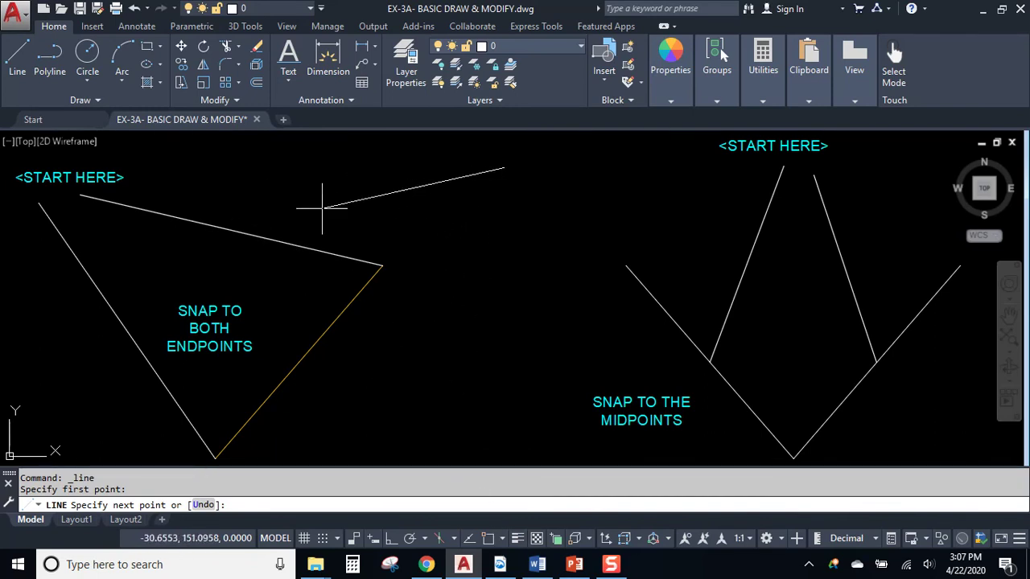
{"action": "type", "text": "mid"}
{"action": "key", "text": "Return"}
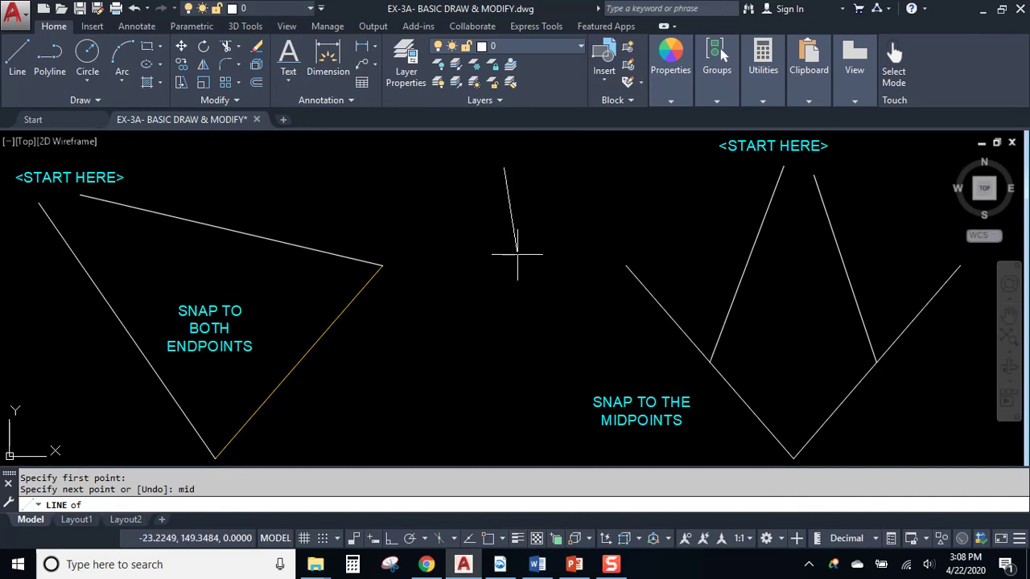
{"action": "key", "text": "Escape"}
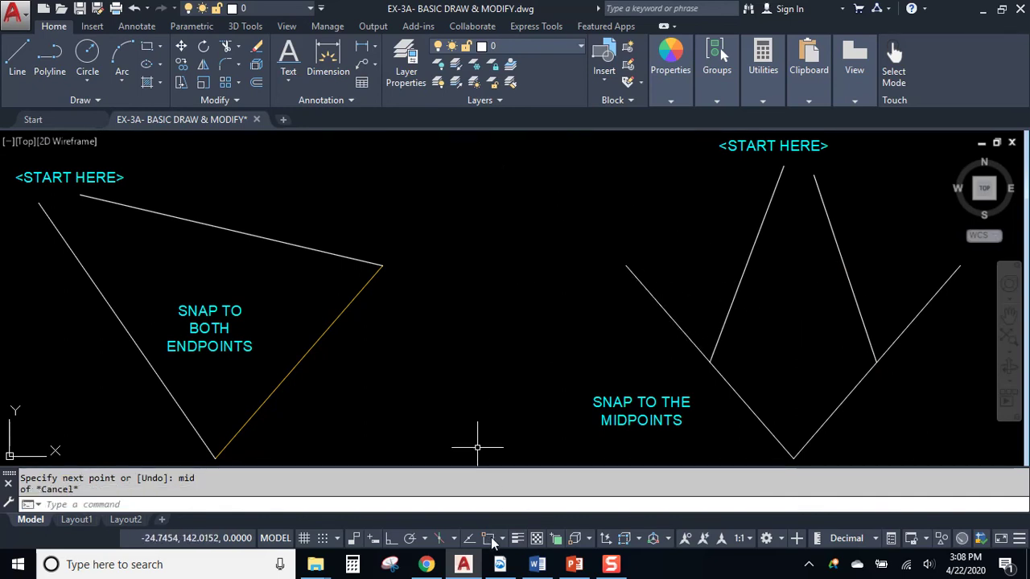
Draw a line from the empty area between the exercises to the yellow line's upper end, using the Endpoint override (end)
{"action": "left_click", "coordinate": [24, 55]}
{"action": "left_click", "coordinate": [481, 194]}
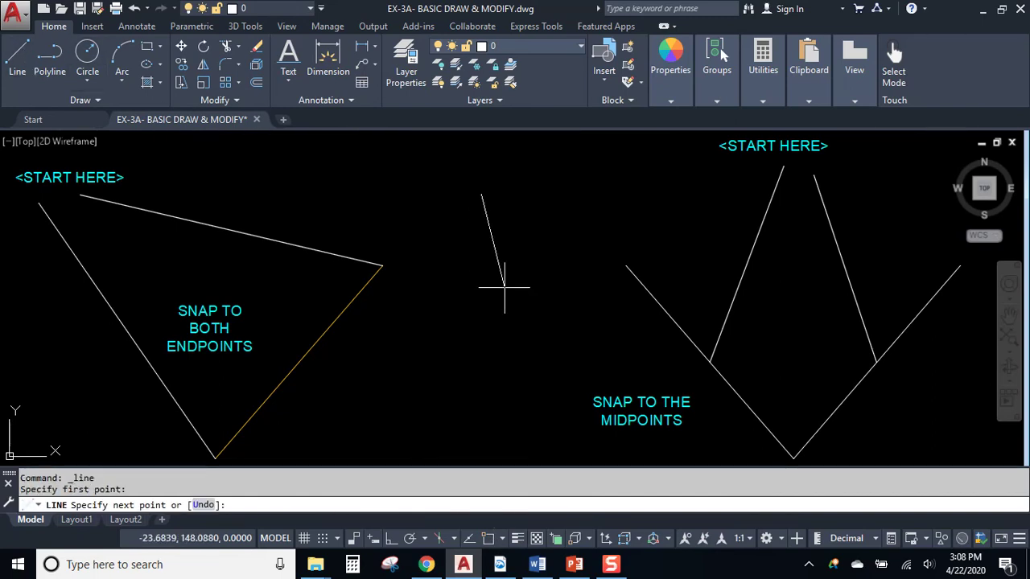
{"action": "key", "text": "Return"}
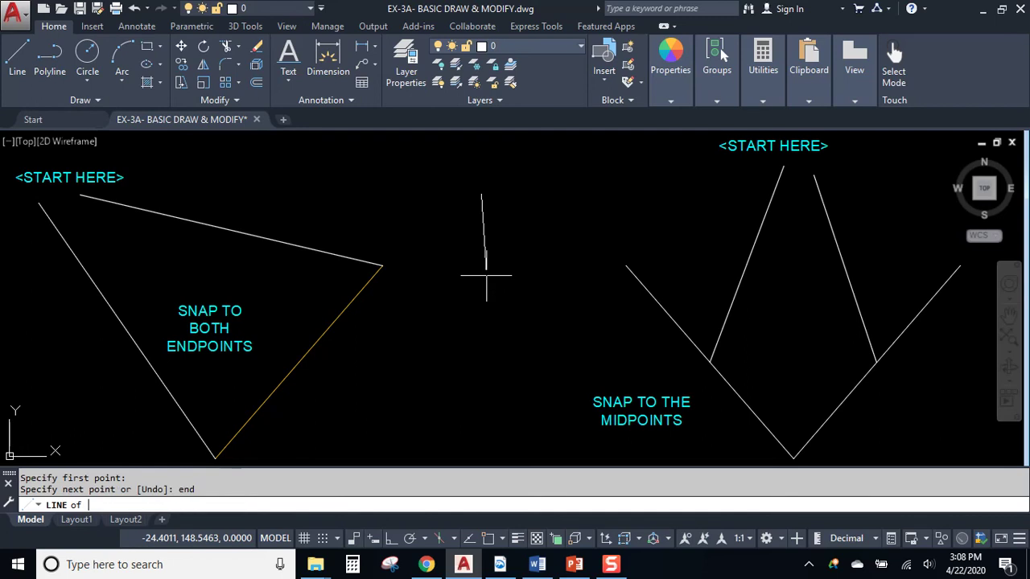
{"action": "left_click", "coordinate": [383, 266]}
{"action": "key", "text": "Return"}
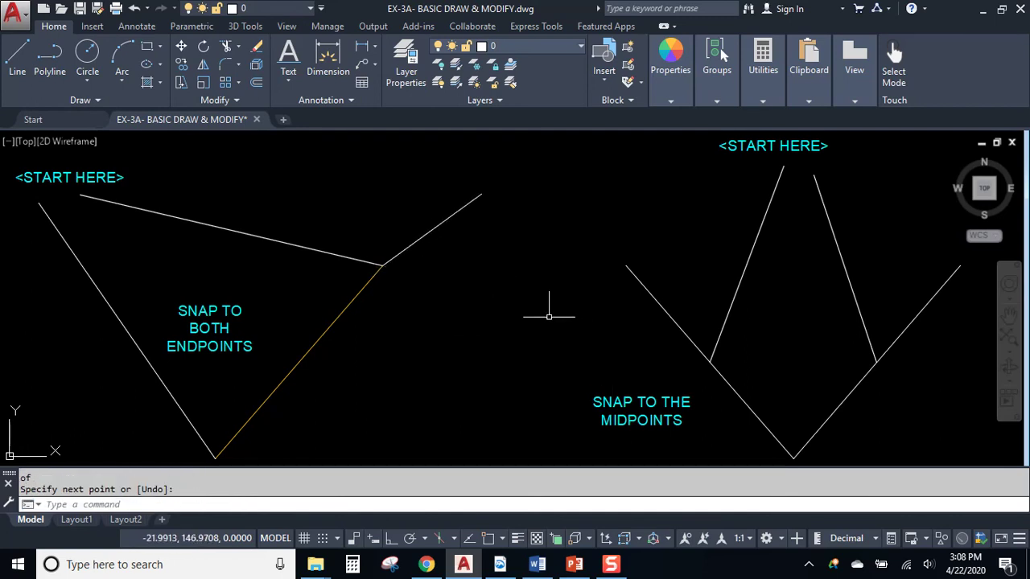
Draw a second line from the trial line's free end to the upper end of the V's left arm, using Endpoint overrides (end) at both points
{"action": "key", "text": "Return"}
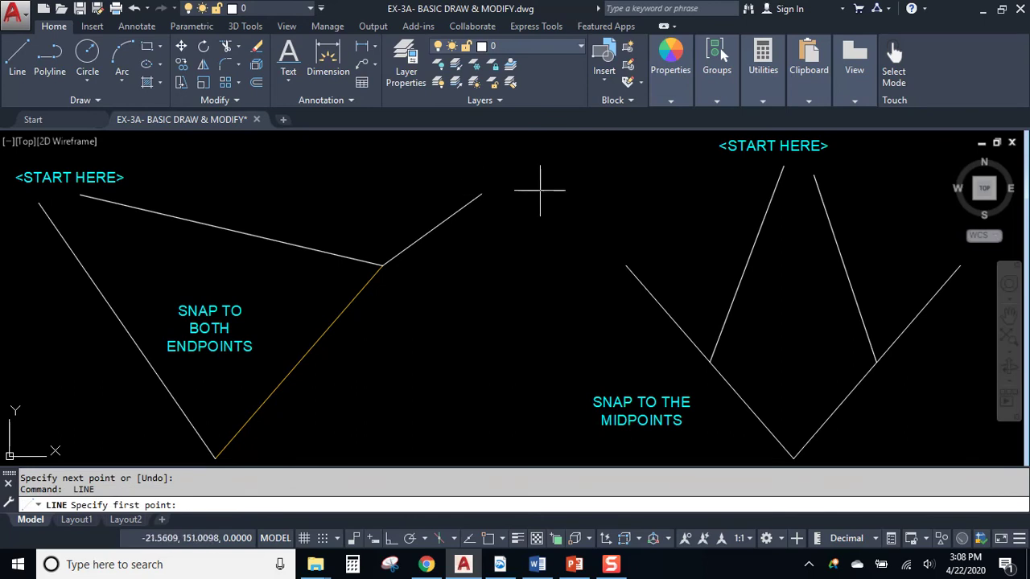
{"action": "type", "text": "end"}
{"action": "key", "text": "Return"}
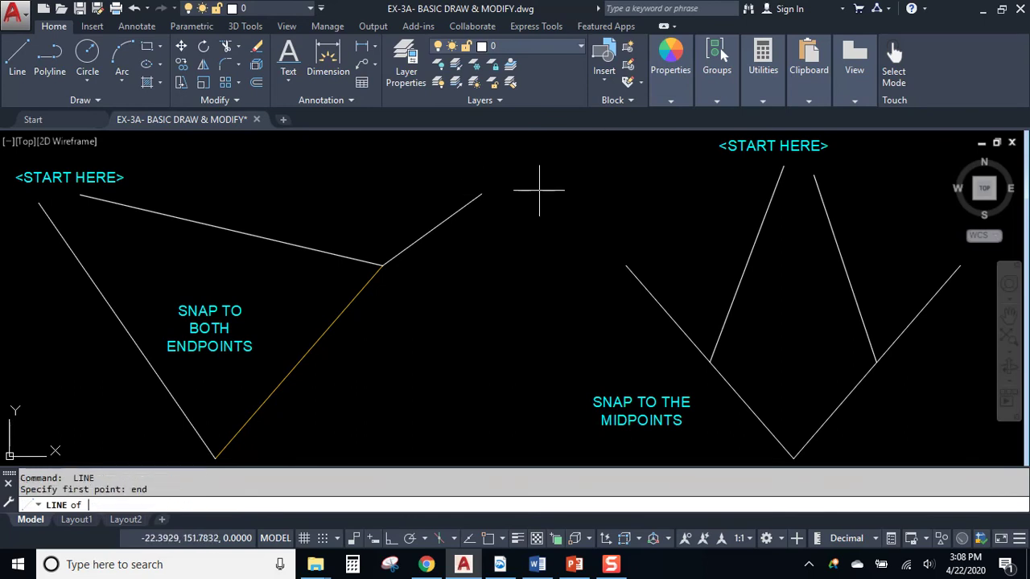
{"action": "left_click", "coordinate": [481, 194]}
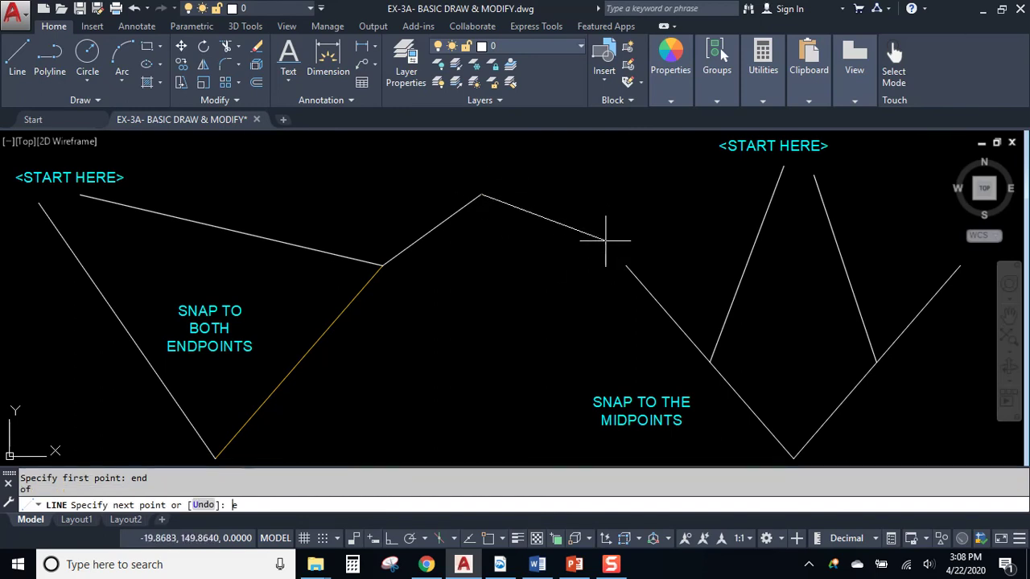
{"action": "key", "text": "Return"}
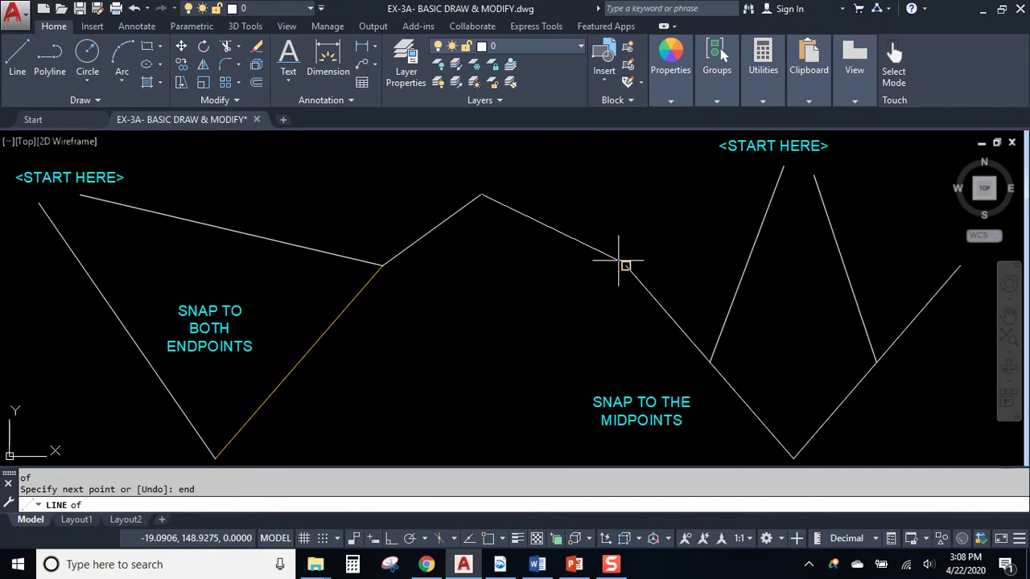
{"action": "left_click", "coordinate": [632, 266]}
{"action": "key", "text": "Return"}
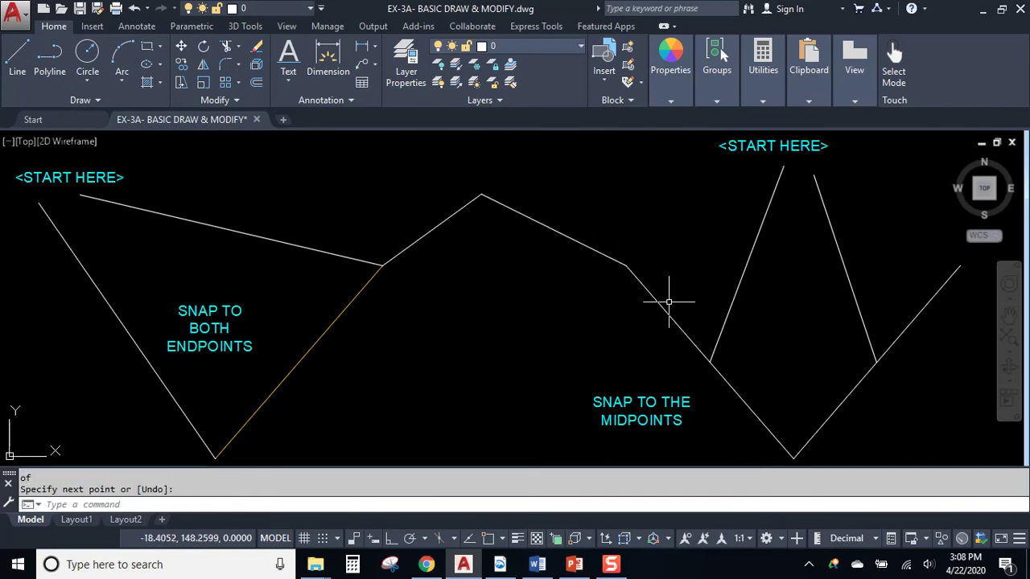
Turn the running object snaps back on and erase the two trial lines between the exercises
{"action": "left_click", "coordinate": [488, 539]}
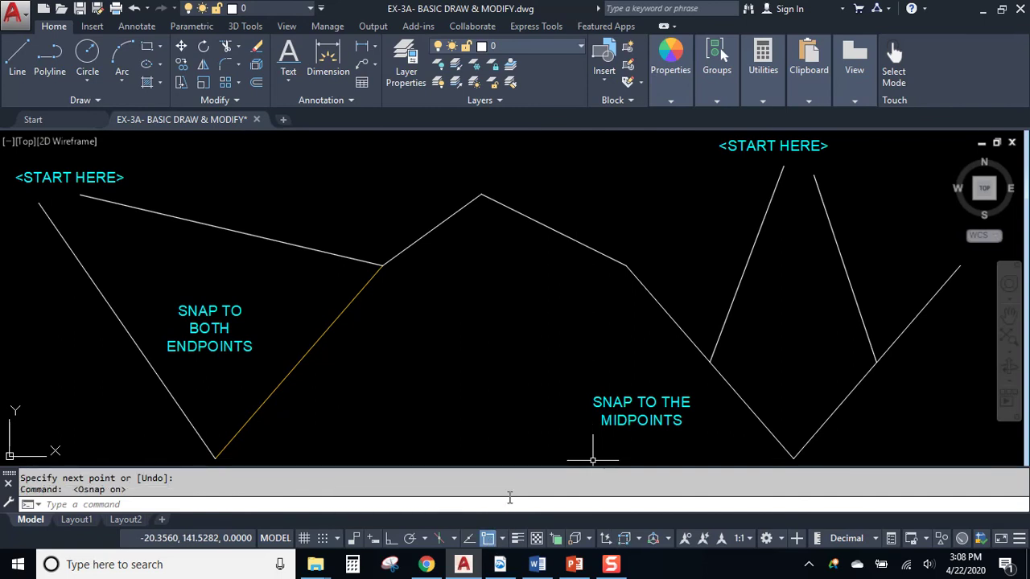
{"action": "left_click", "coordinate": [518, 230]}
{"action": "left_click", "coordinate": [455, 188]}
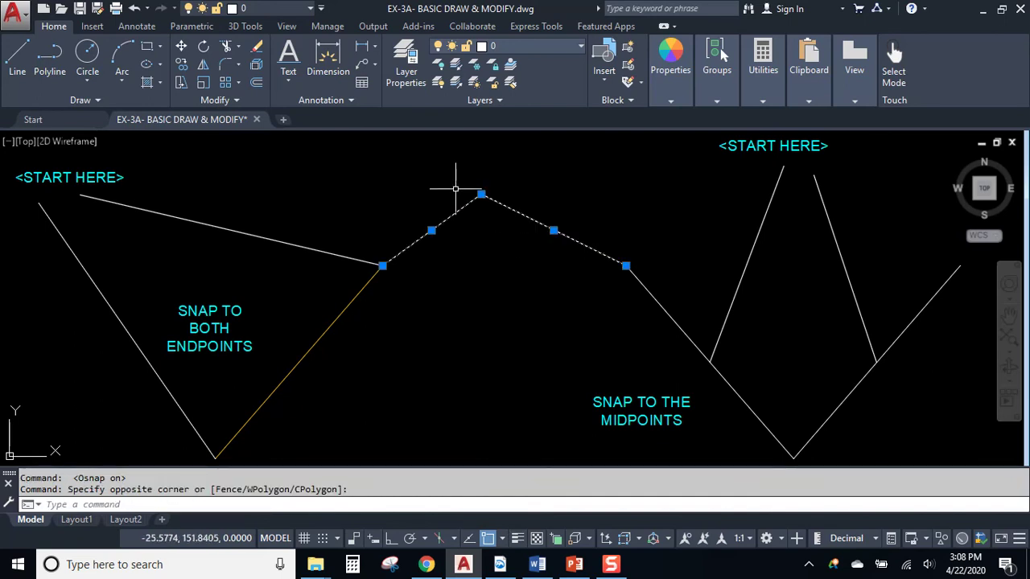
{"action": "key", "text": "Delete"}
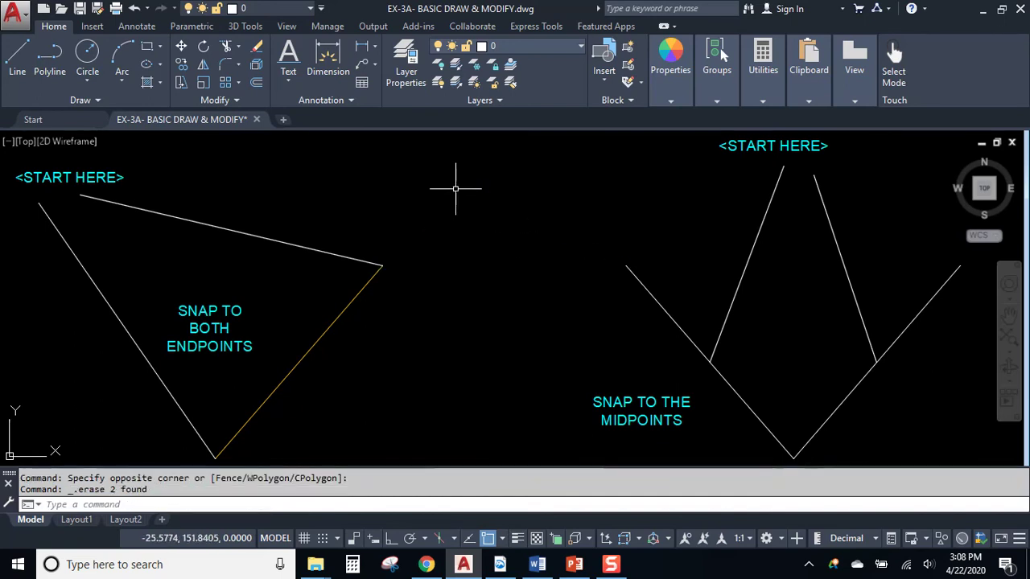
{"action": "left_click", "coordinate": [25, 52]}
{"action": "left_click", "coordinate": [478, 159]}
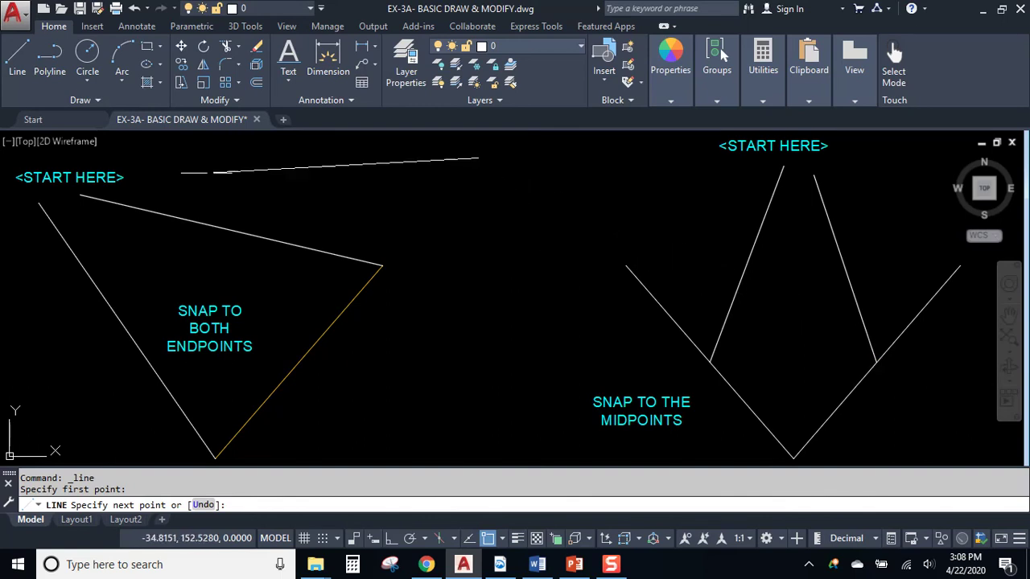
{"action": "key", "text": "Escape"}
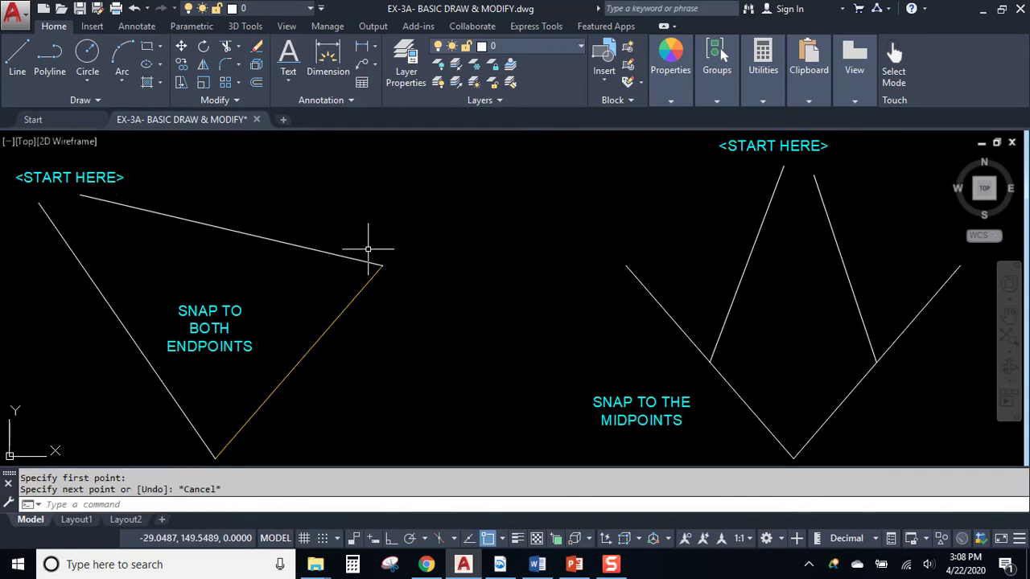